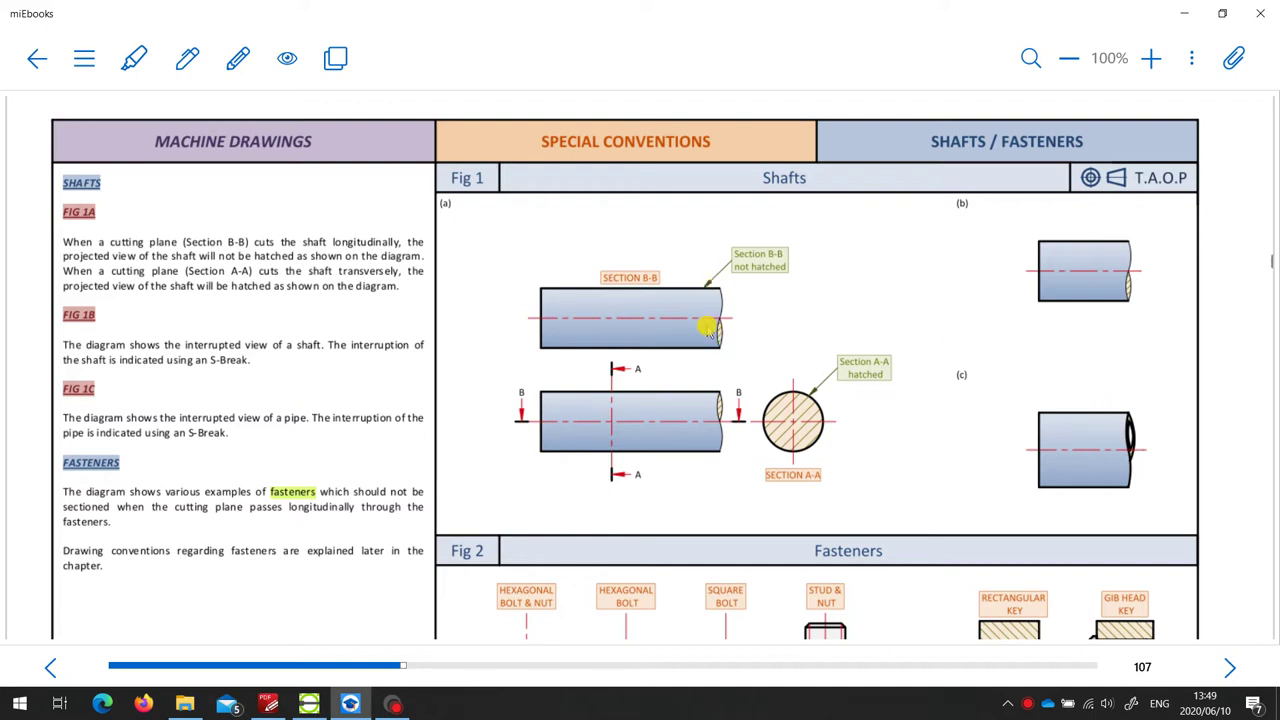
Step: Switch to the shaft drawing in LibreCAD and make Construction the current layer
key(alt+Tab)
key(alt+Tab)
key(alt+Tab)
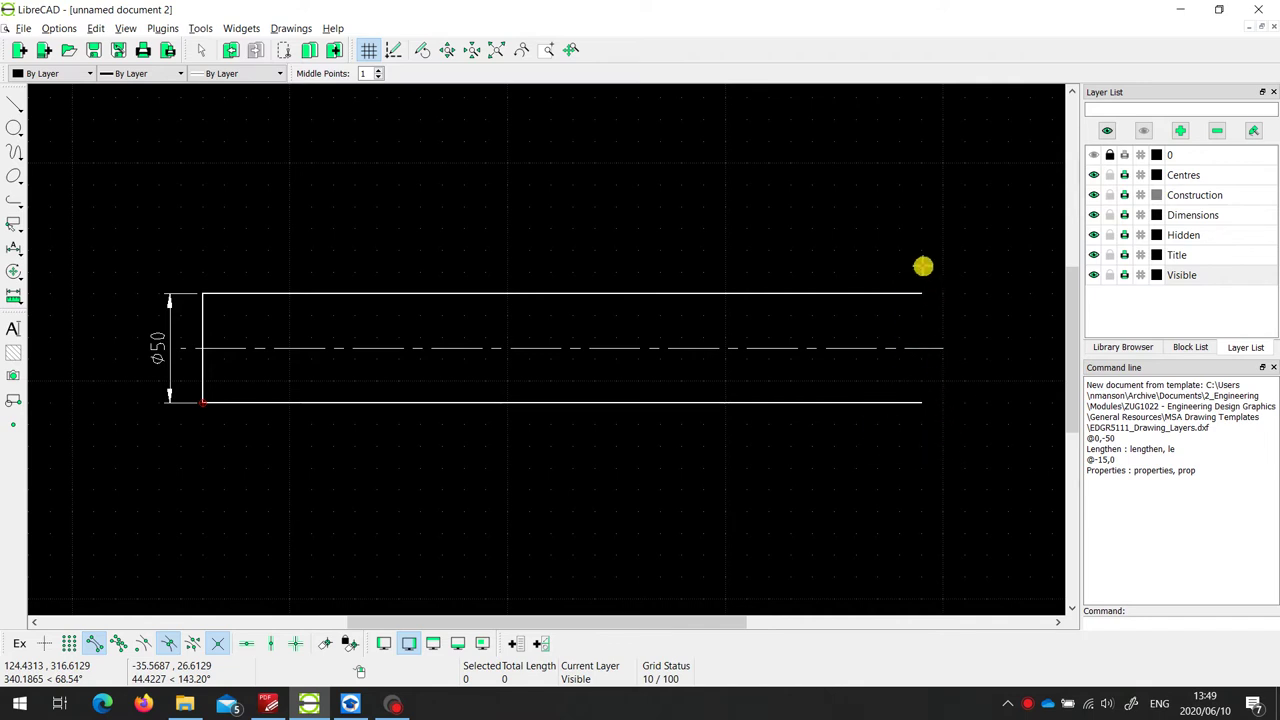
scroll(926, 359, up, 1)
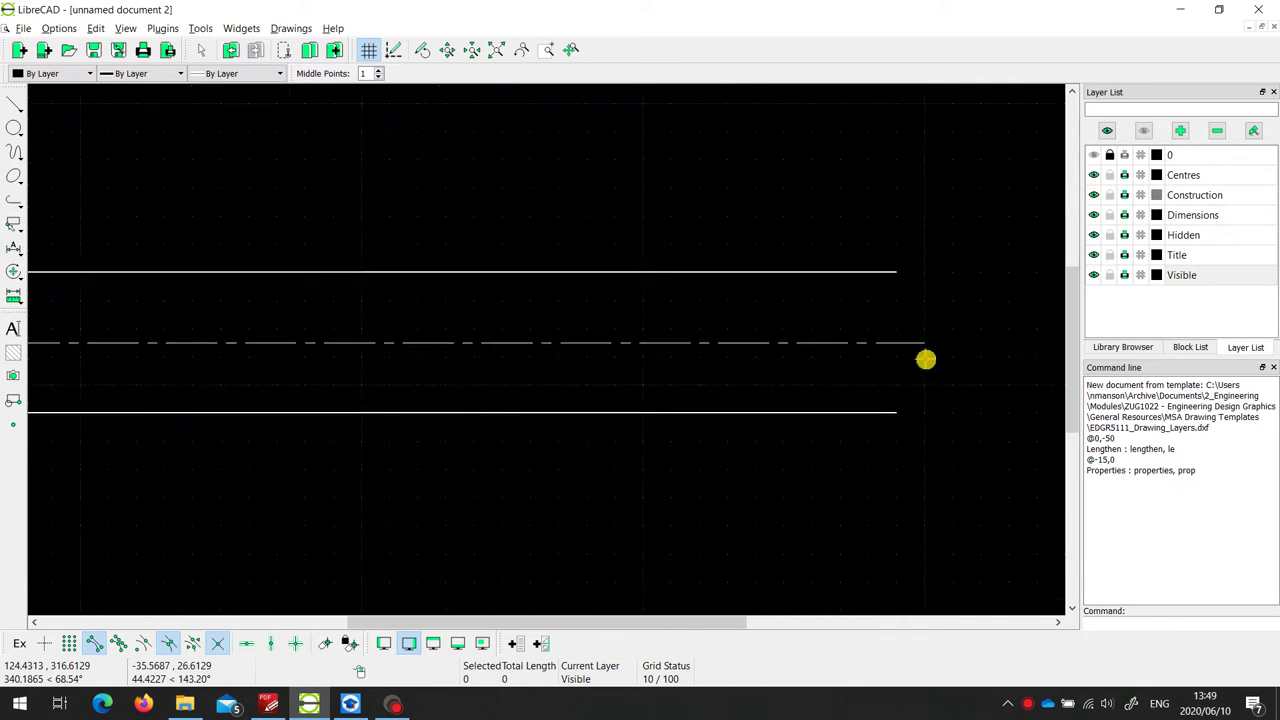
scroll(930, 350, up, 1)
scroll(940, 337, up, 1)
scroll(944, 337, up, 1)
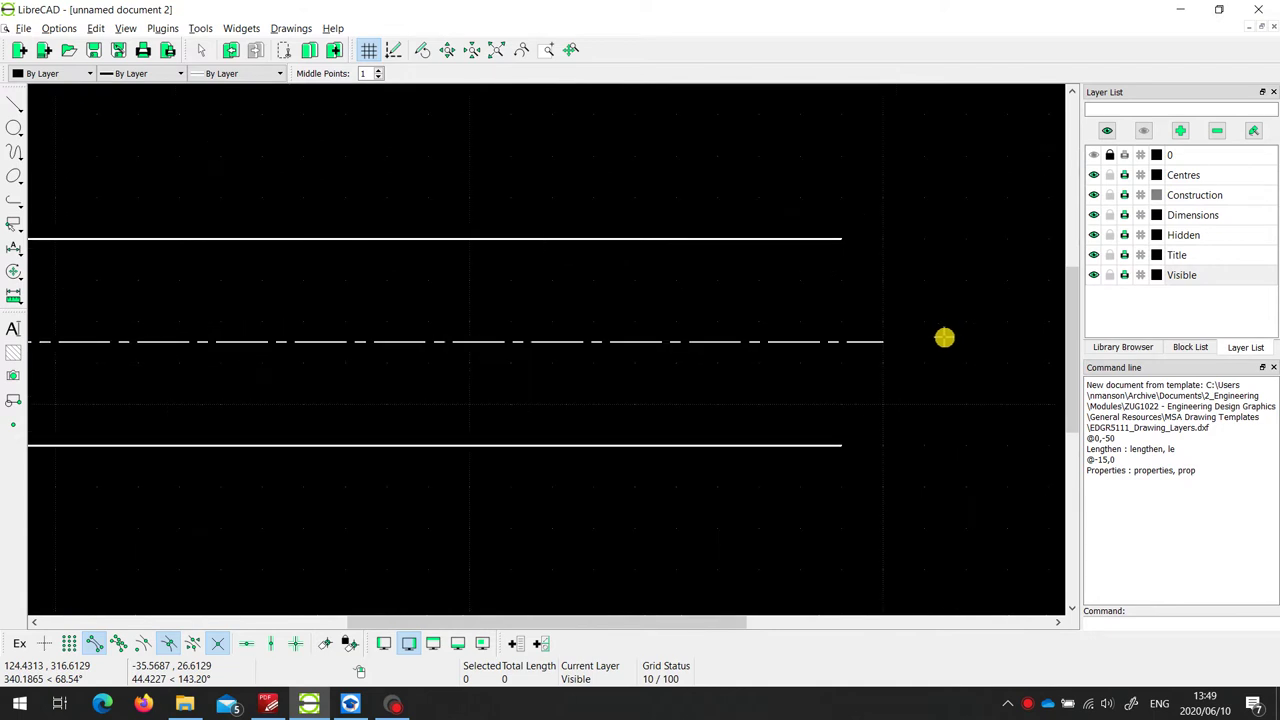
mouse_move(944, 337)
middle_down()
mouse_move(731, 354)
mouse_move(679, 338)
middle_up()
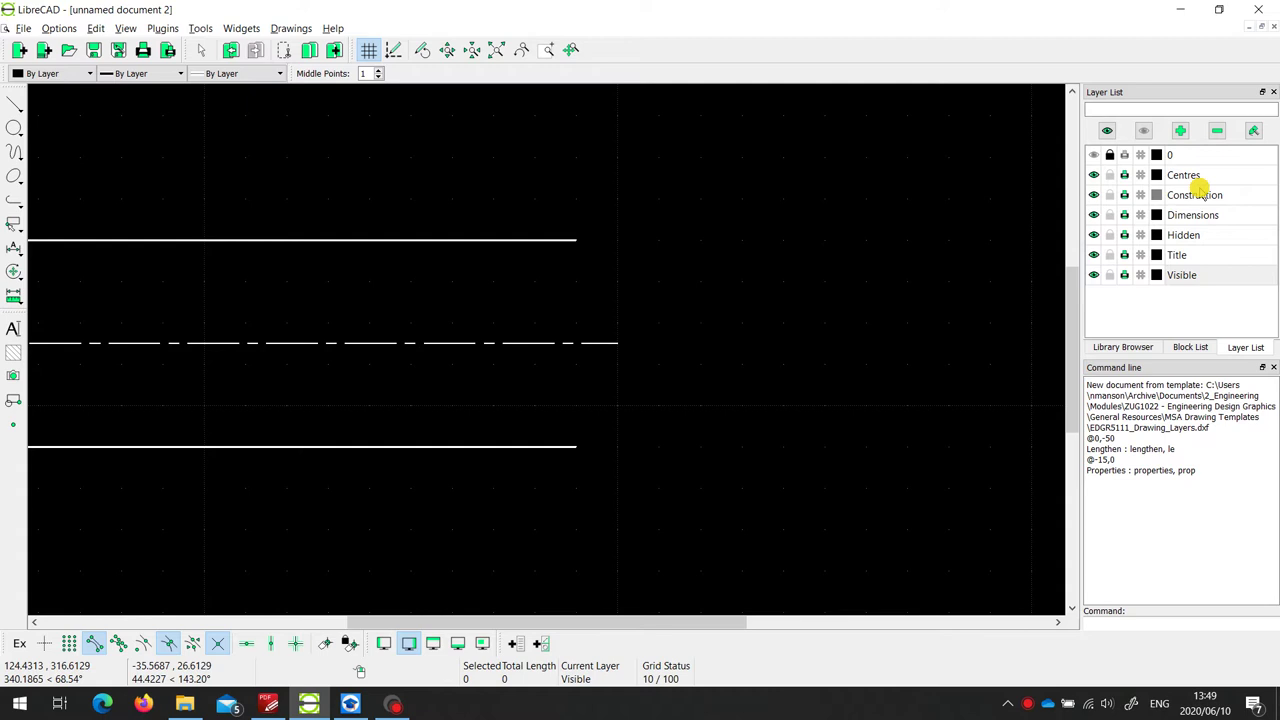
click(1203, 195)
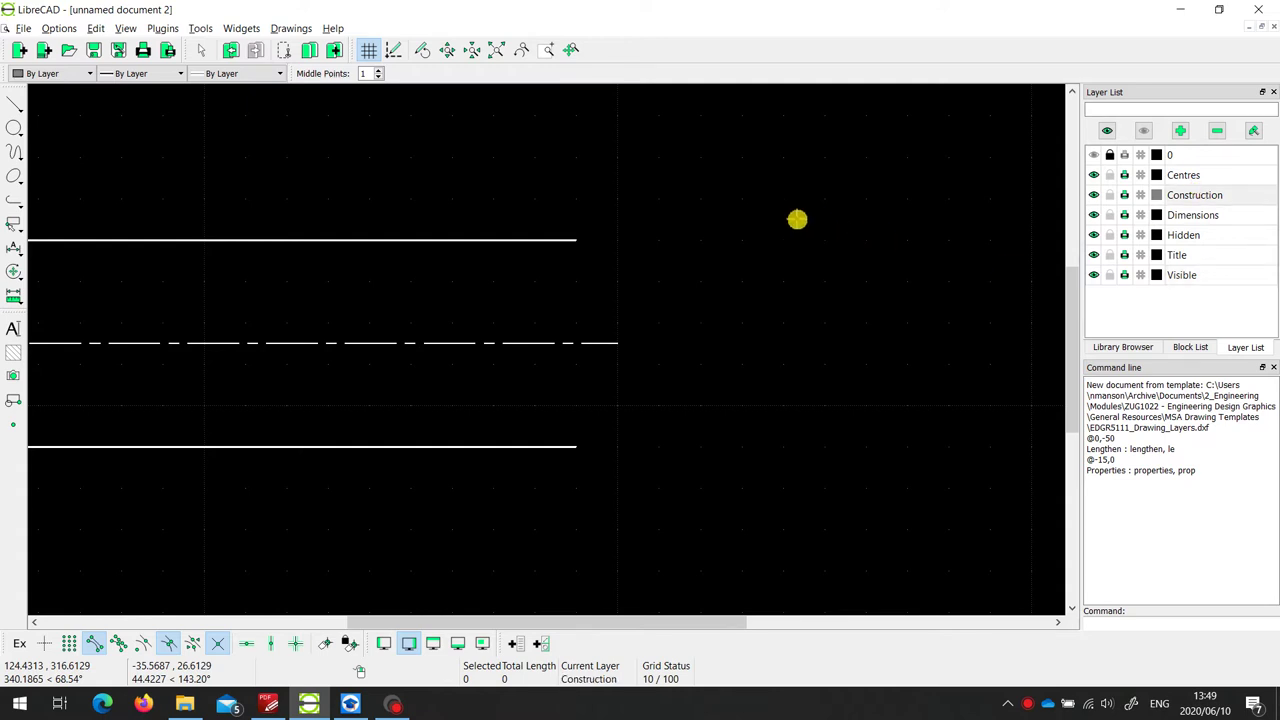
Step: Draw a vertical two-point line closing the shaft's open end, from the upper edge's endpoint to the lower edge's endpoint
click(14, 103)
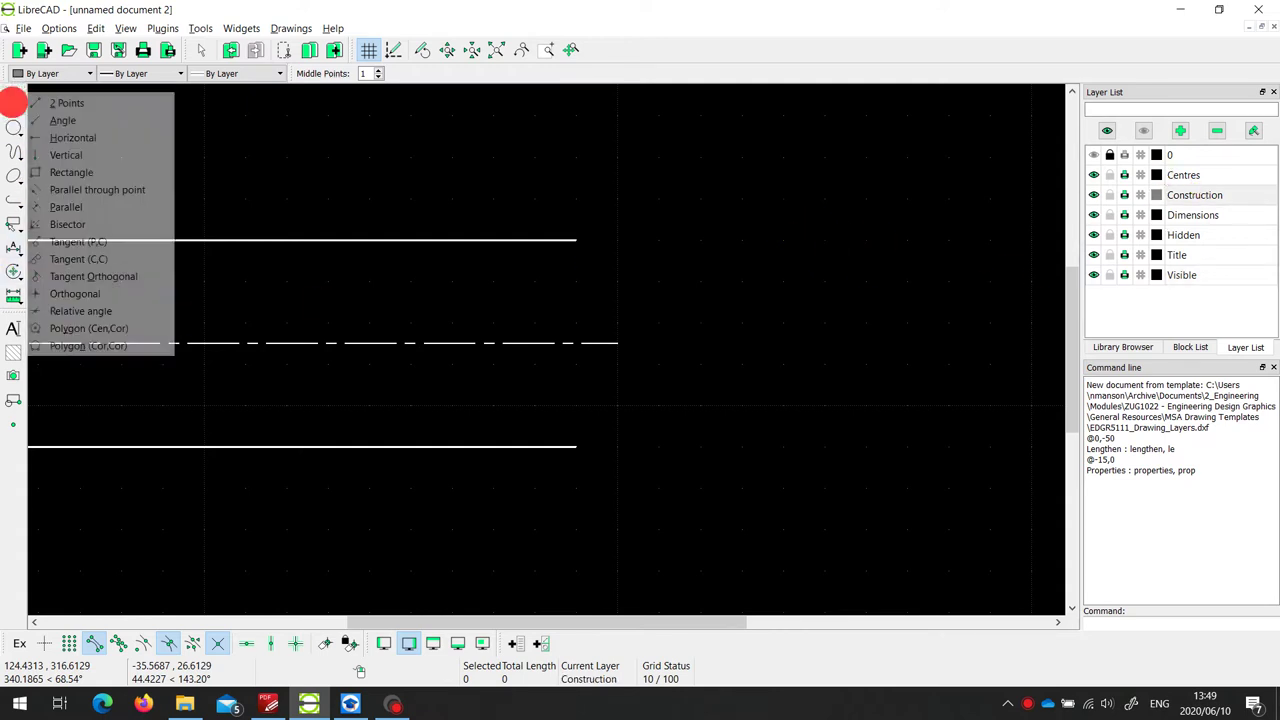
click(50, 103)
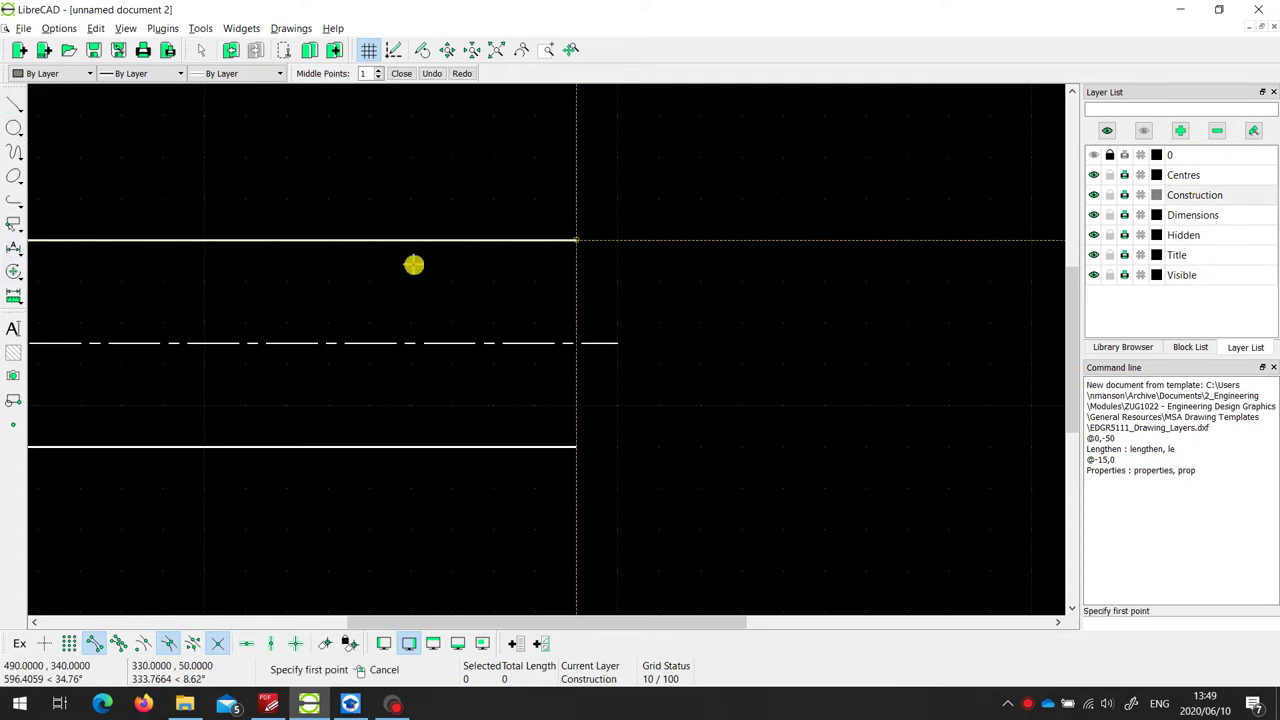
click(556, 460)
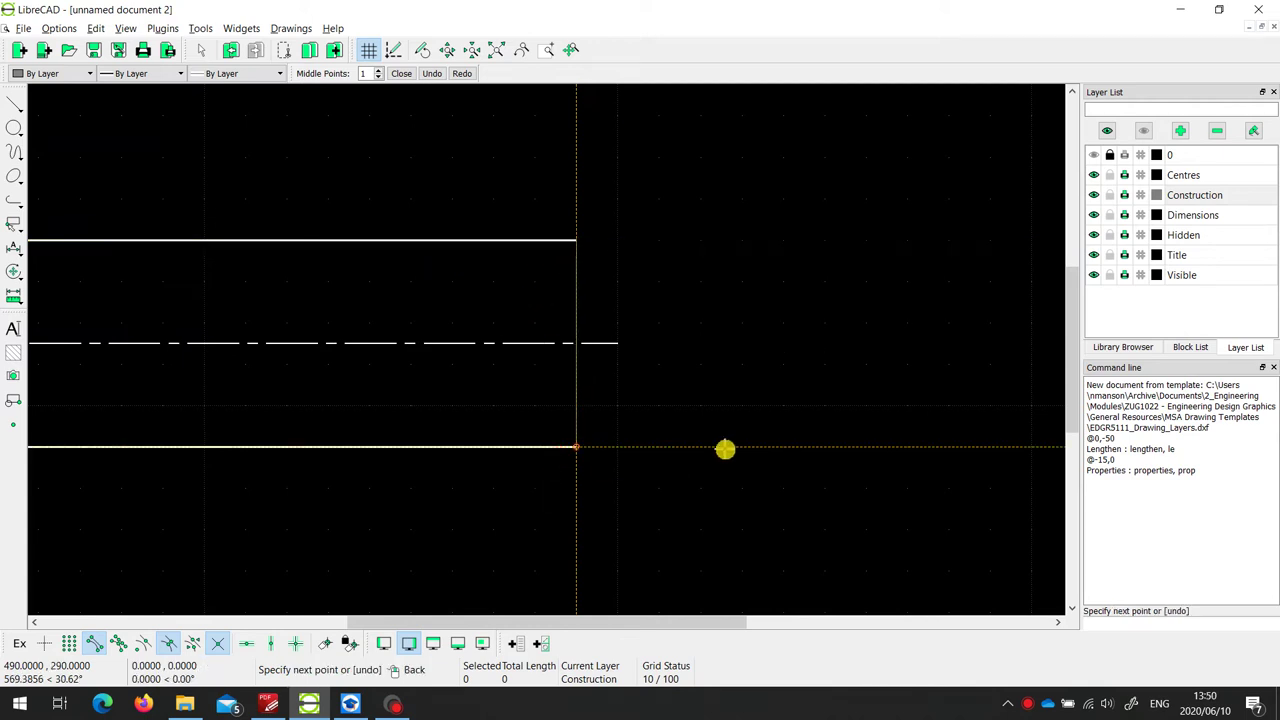
right_click(725, 449)
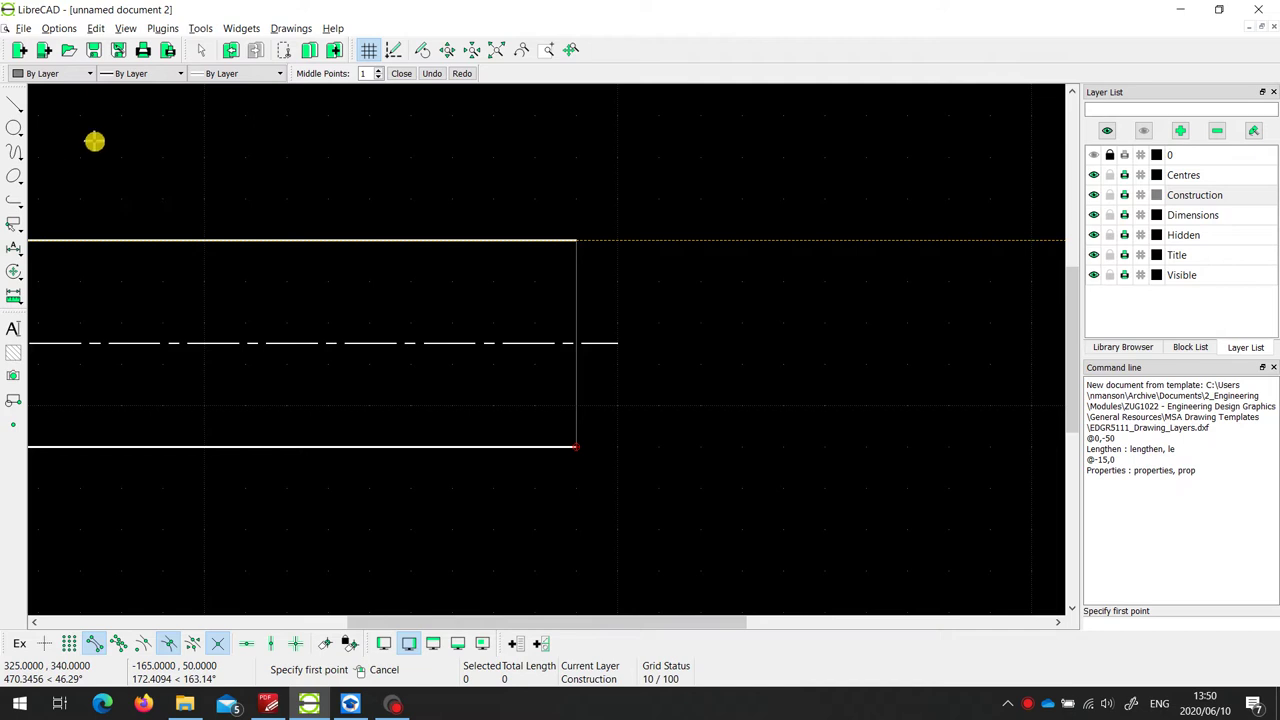
Step: Add parallel lines at distance 5 on both sides of the vertical end line and inside the shaft's upper and lower edges
click(15, 104)
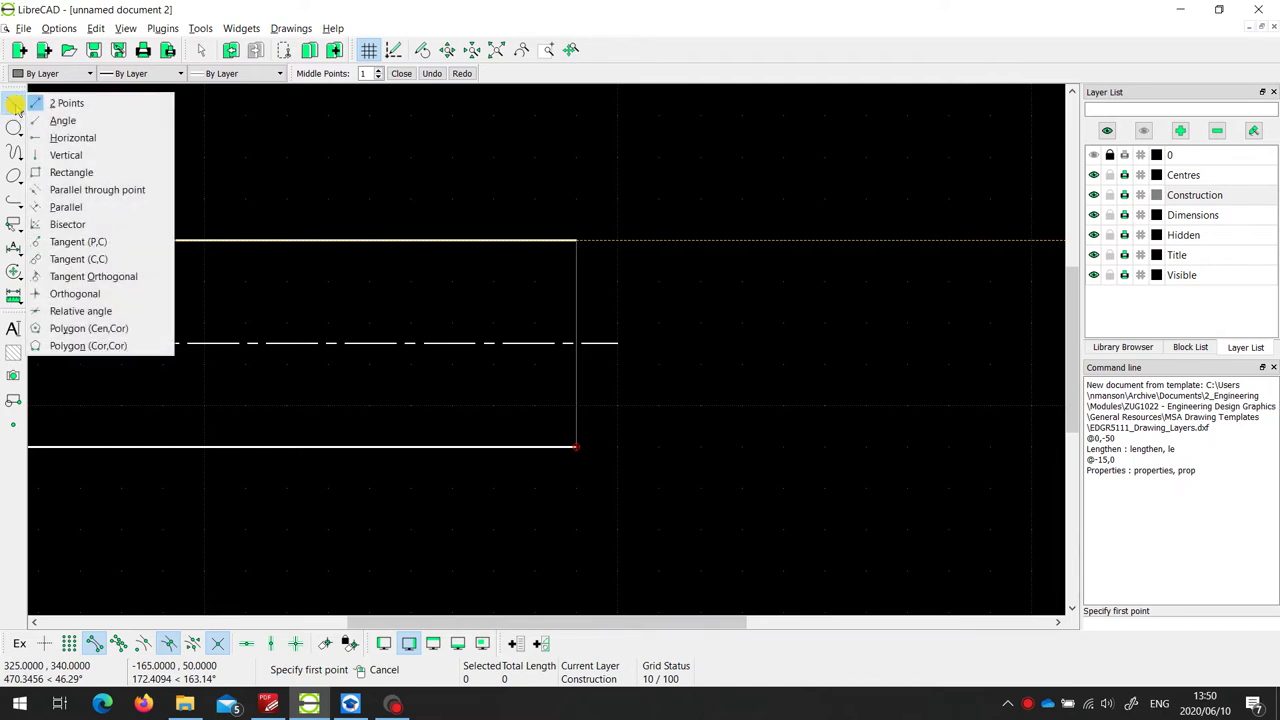
click(66, 207)
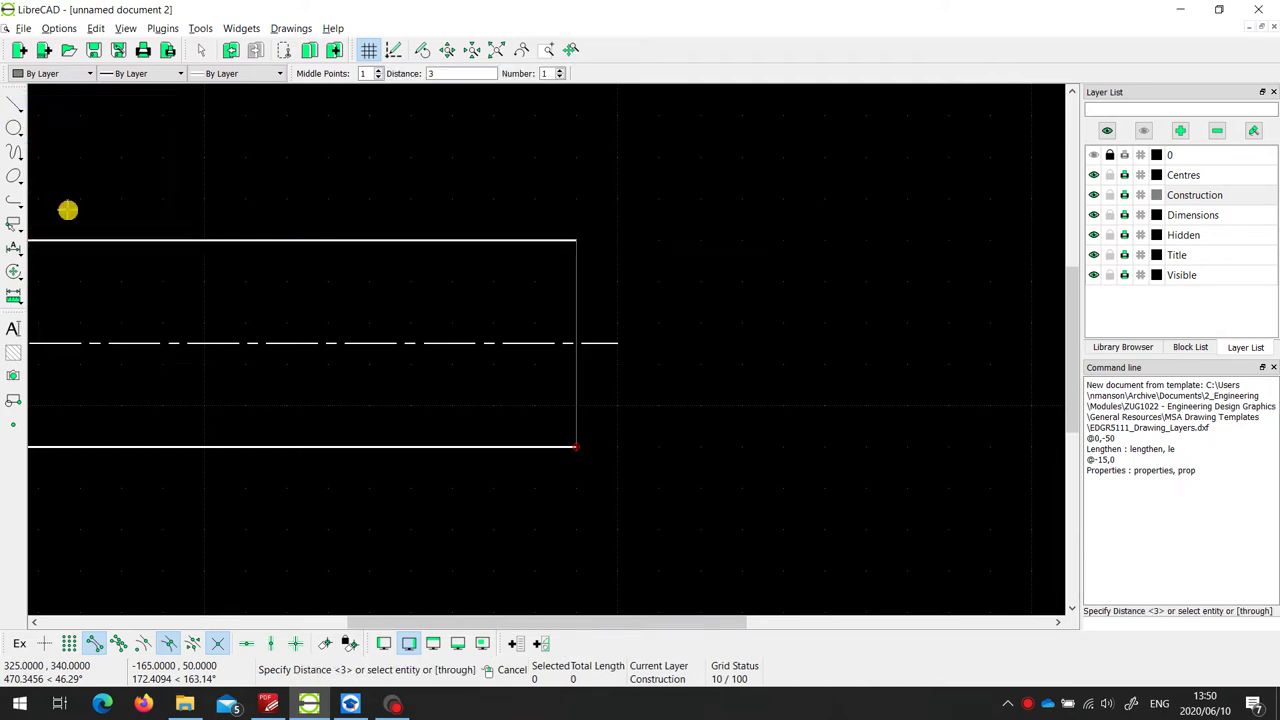
click(451, 74)
double_click(451, 74)
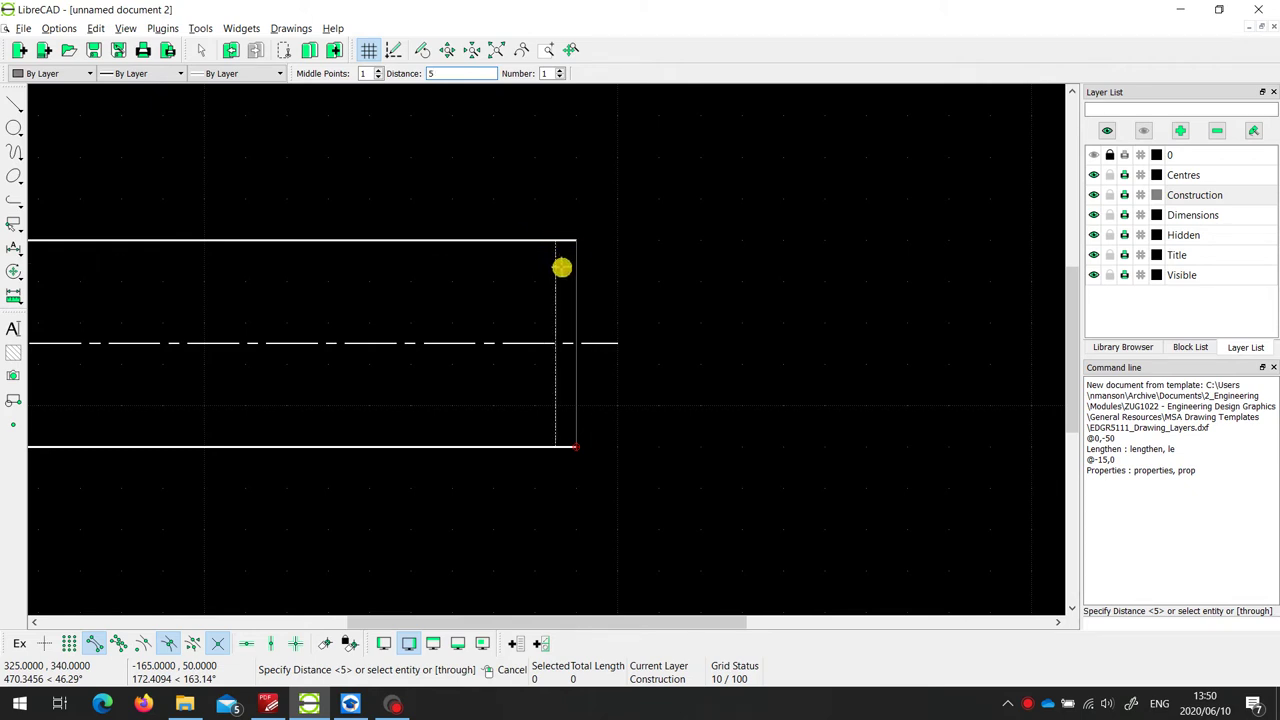
click(566, 272)
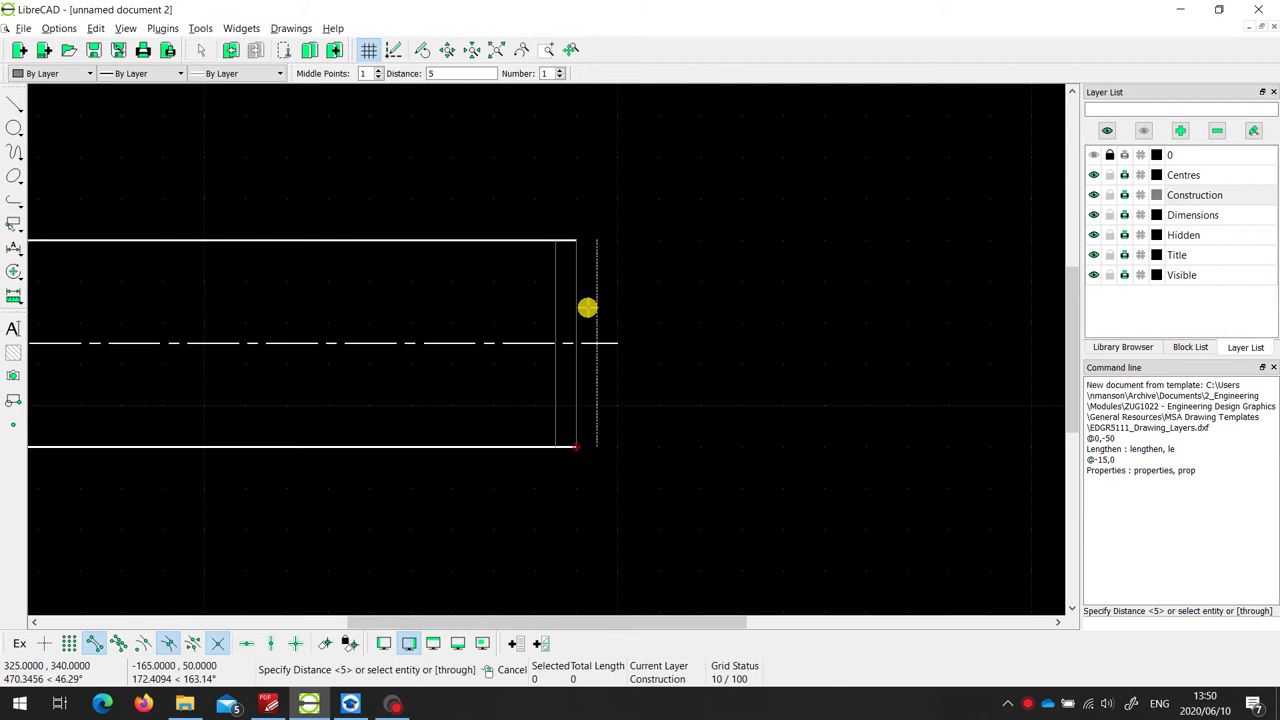
click(586, 300)
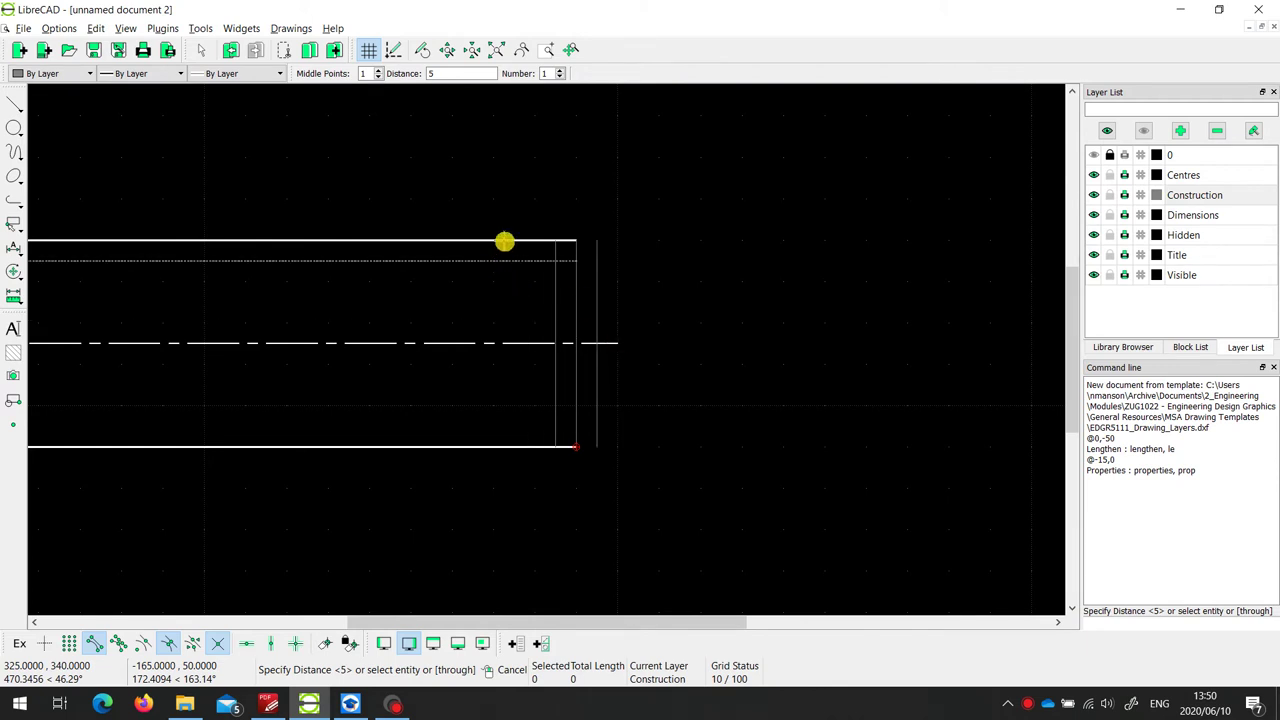
click(498, 258)
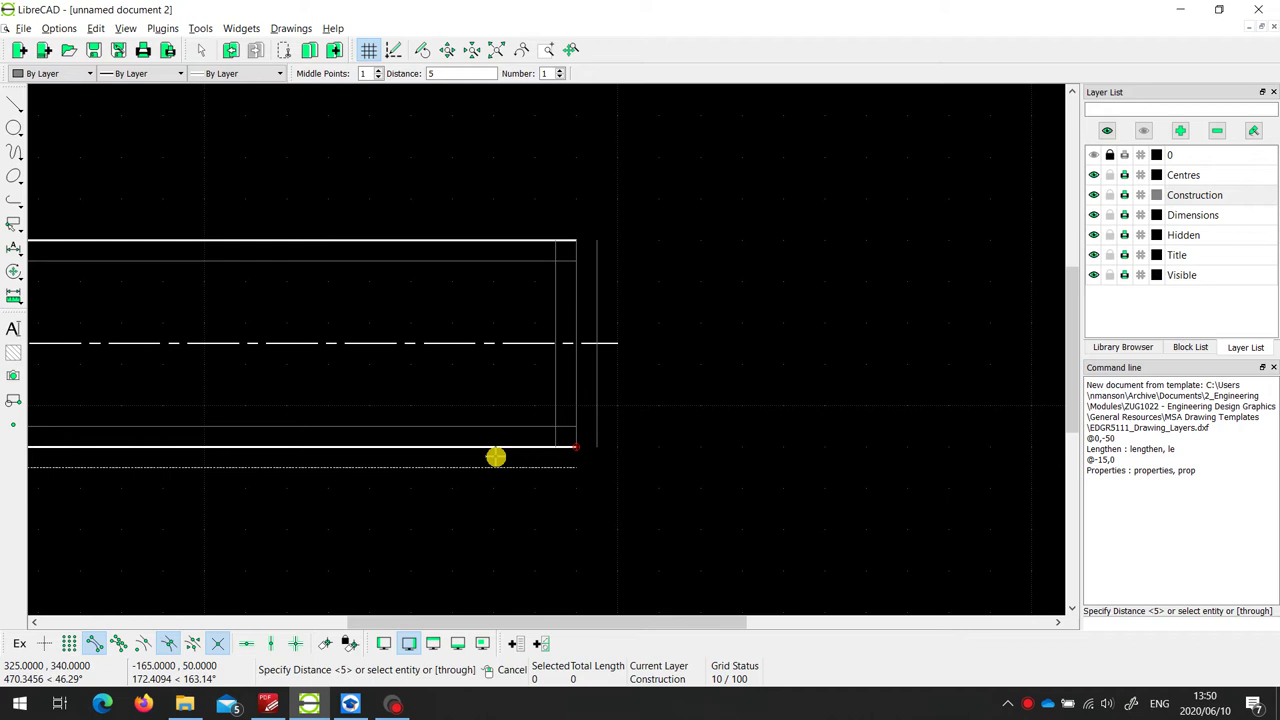
right_click(496, 457)
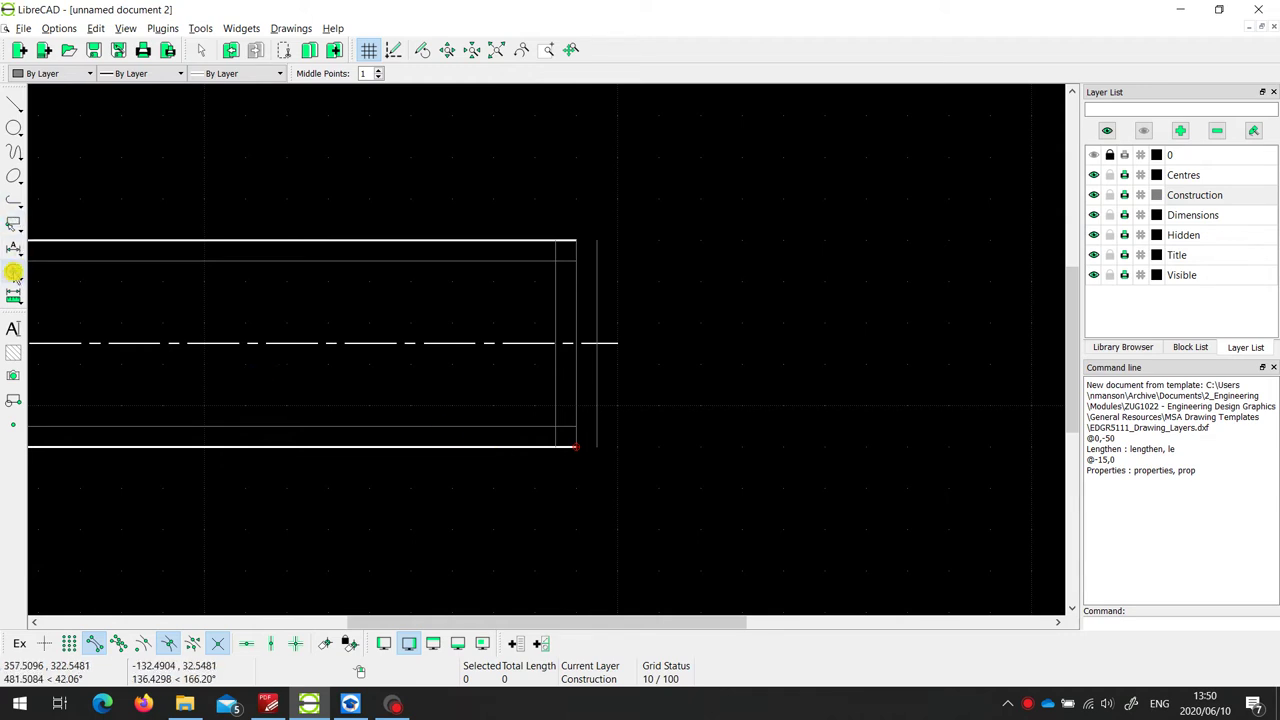
Step: Use Trim Two to join the outer vertical construction line with the upper and lower horizontal ones at clean corners
click(14, 271)
click(86, 409)
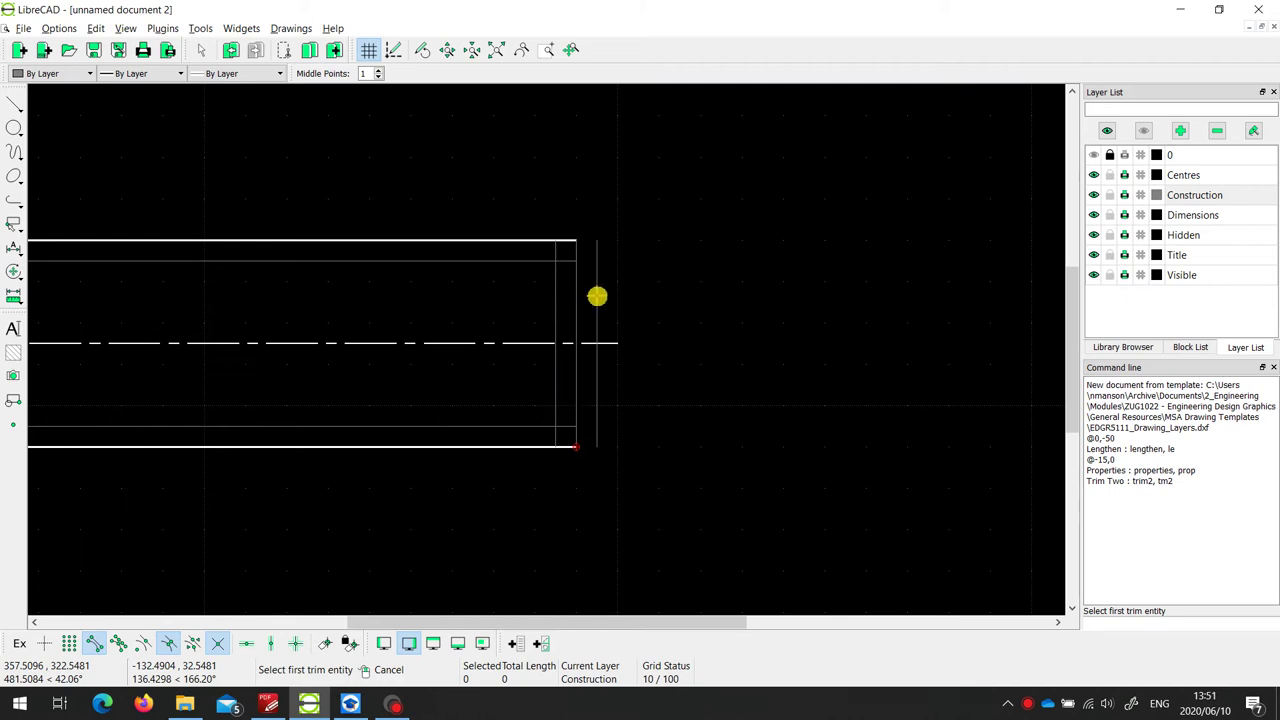
click(597, 295)
click(509, 262)
click(509, 429)
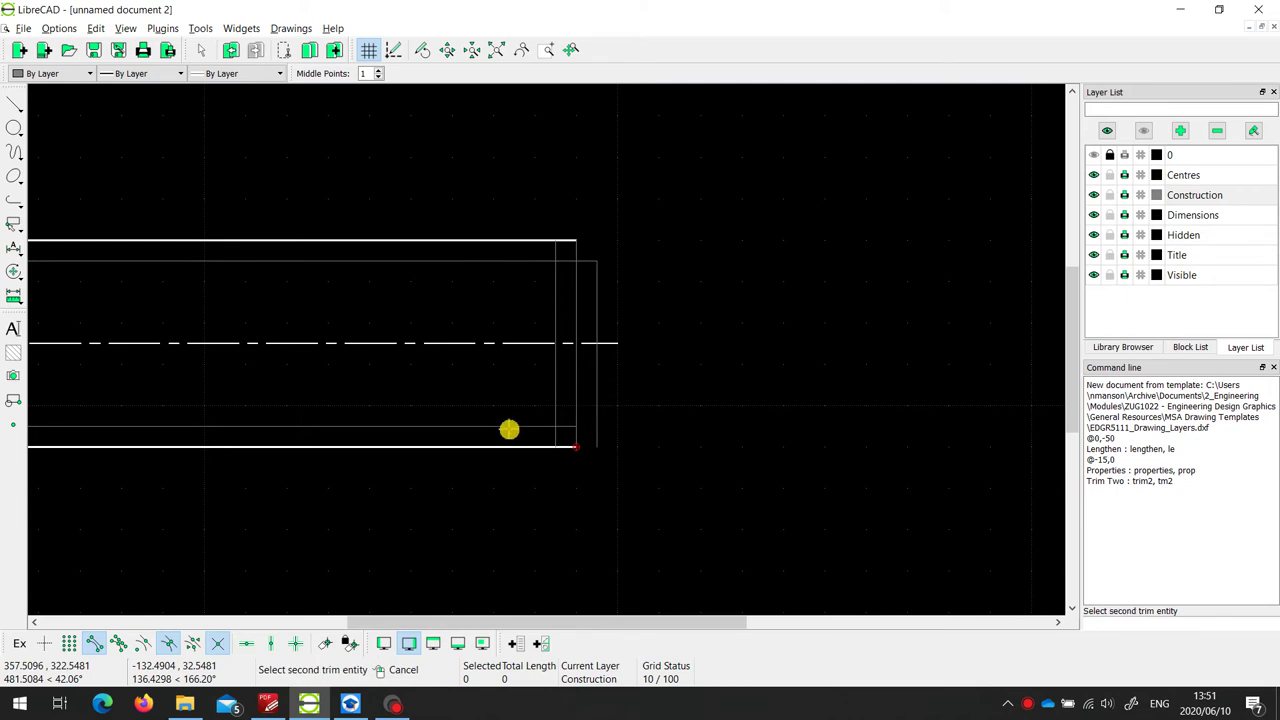
click(507, 427)
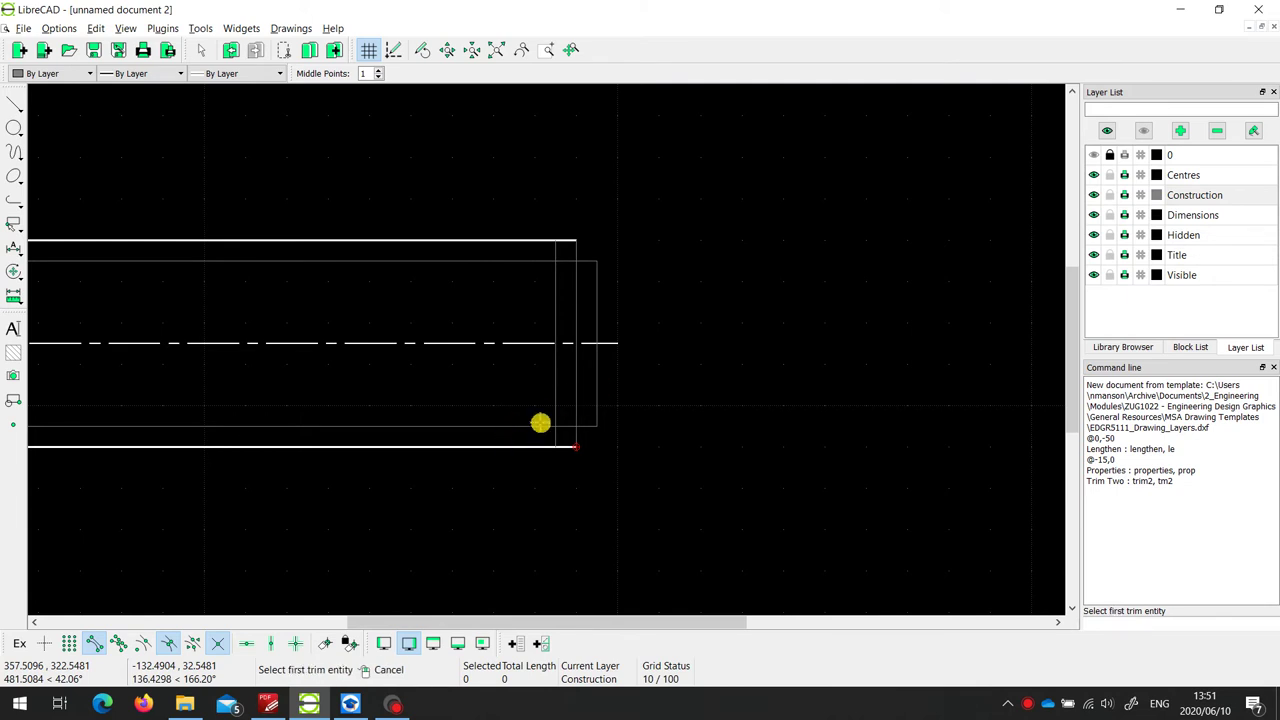
Step: Trim the inner vertical construction line with both horizontal ones to close the narrow rectangle, and make Visible the current layer
click(561, 419)
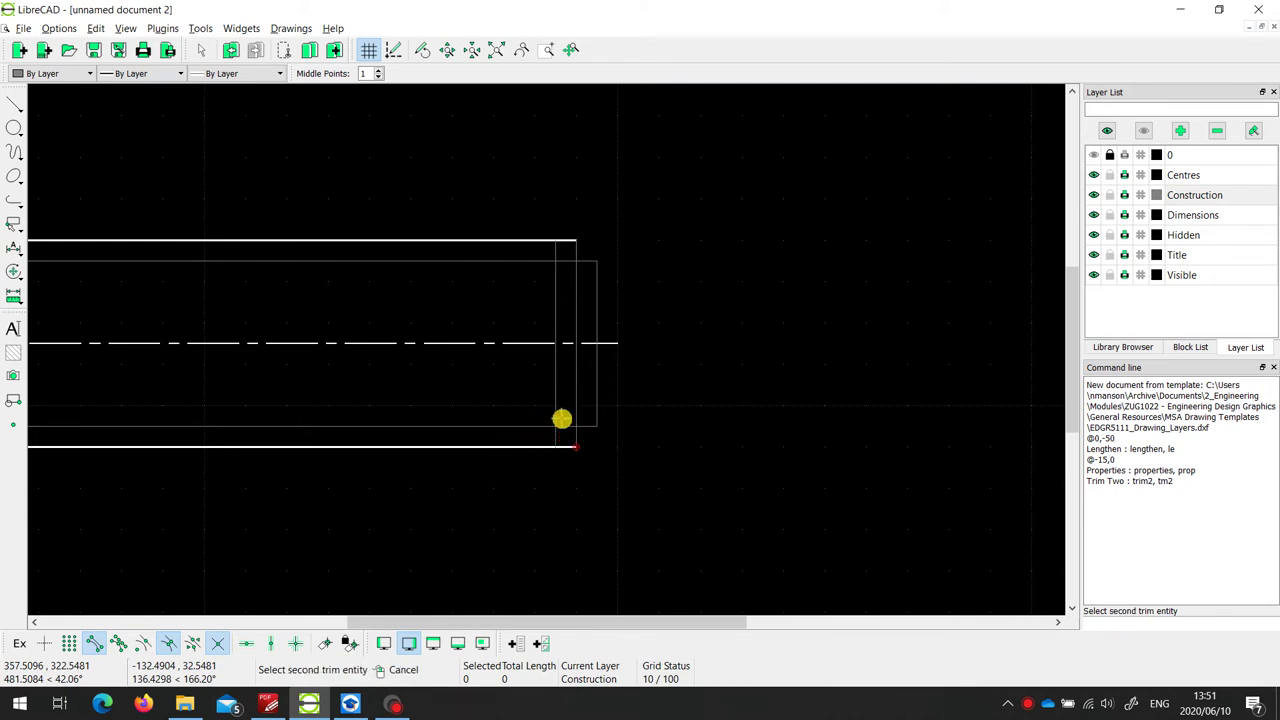
click(558, 408)
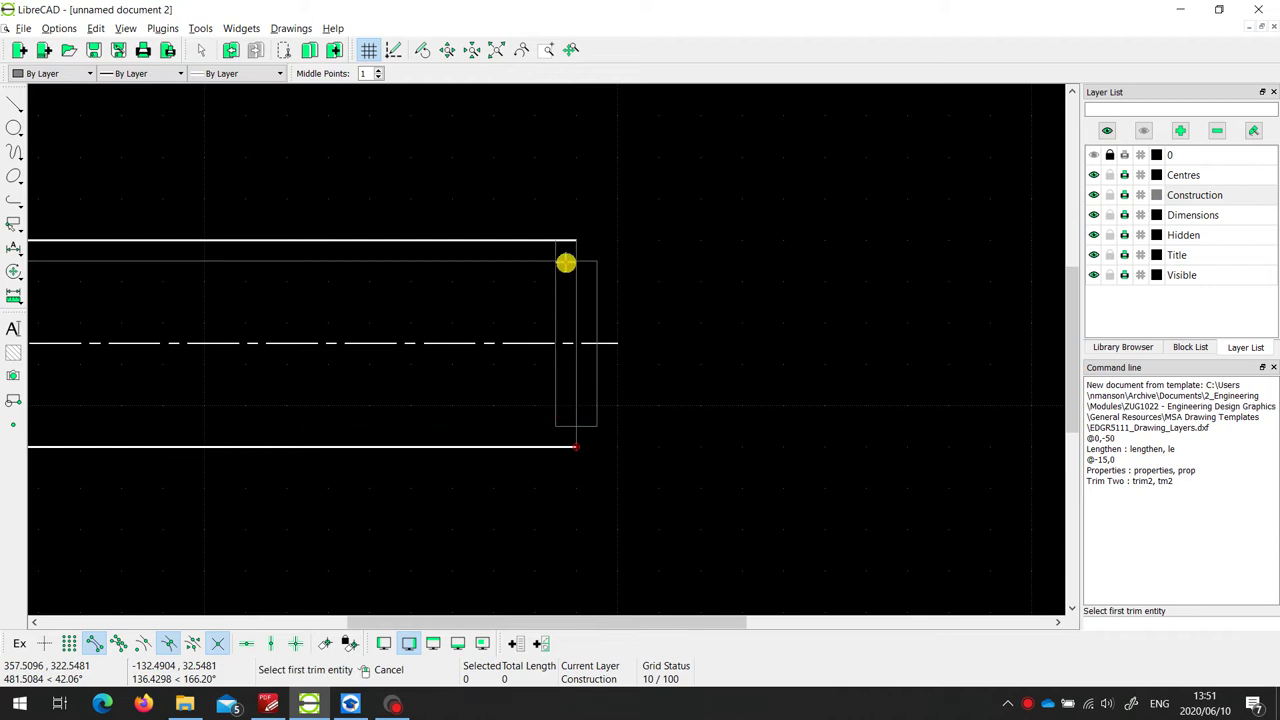
click(566, 263)
click(557, 283)
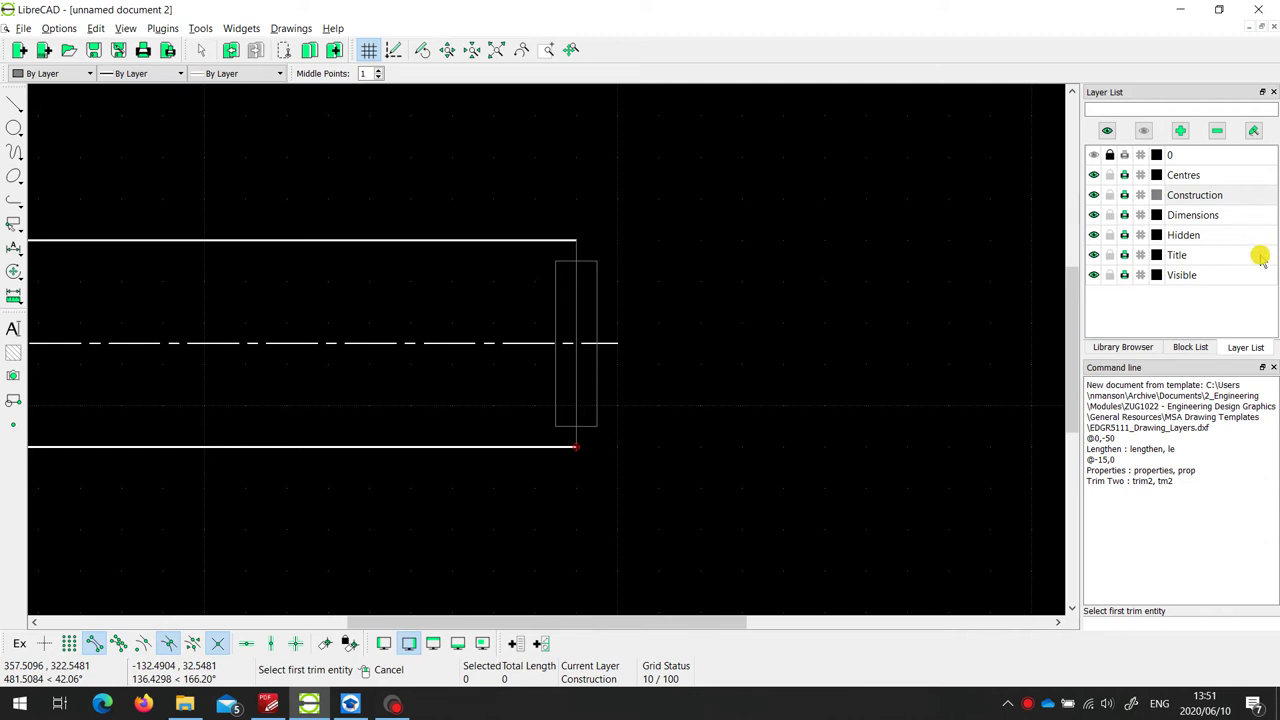
click(1200, 279)
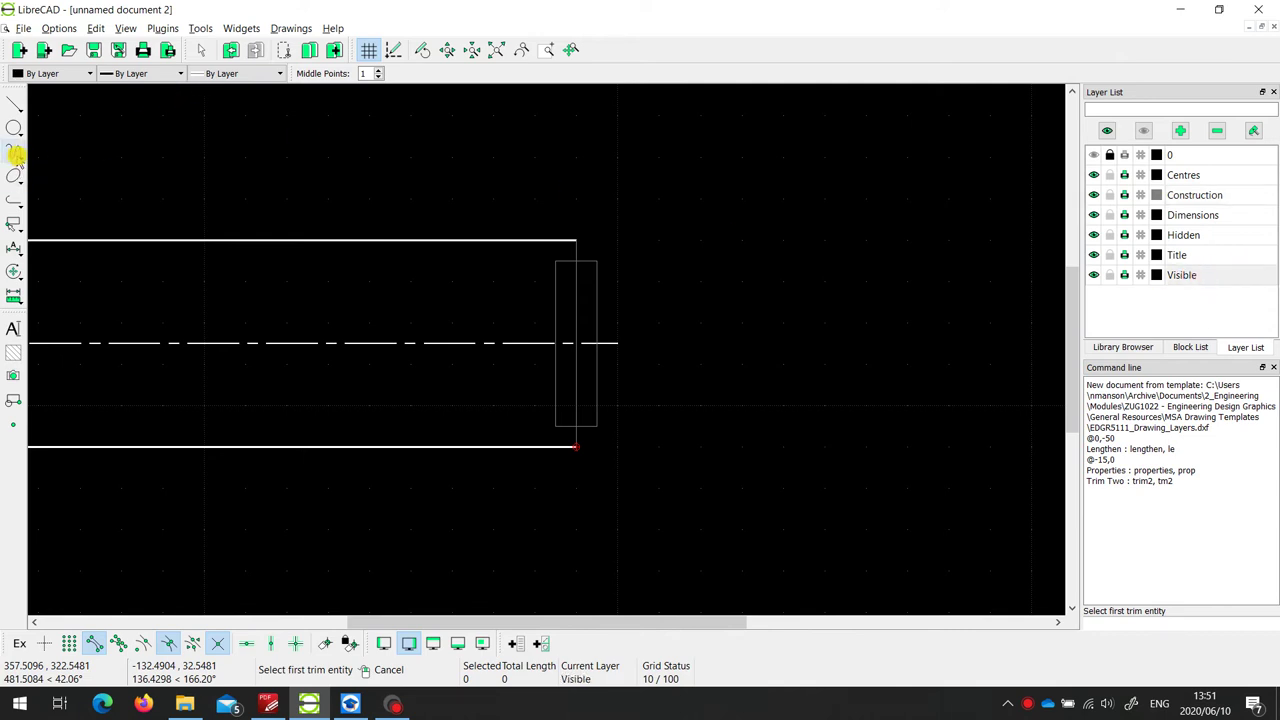
Step: Try to draw the S-break as one spline through points, looping over the upper half and curving outward to the lower edge's endpoint
click(15, 153)
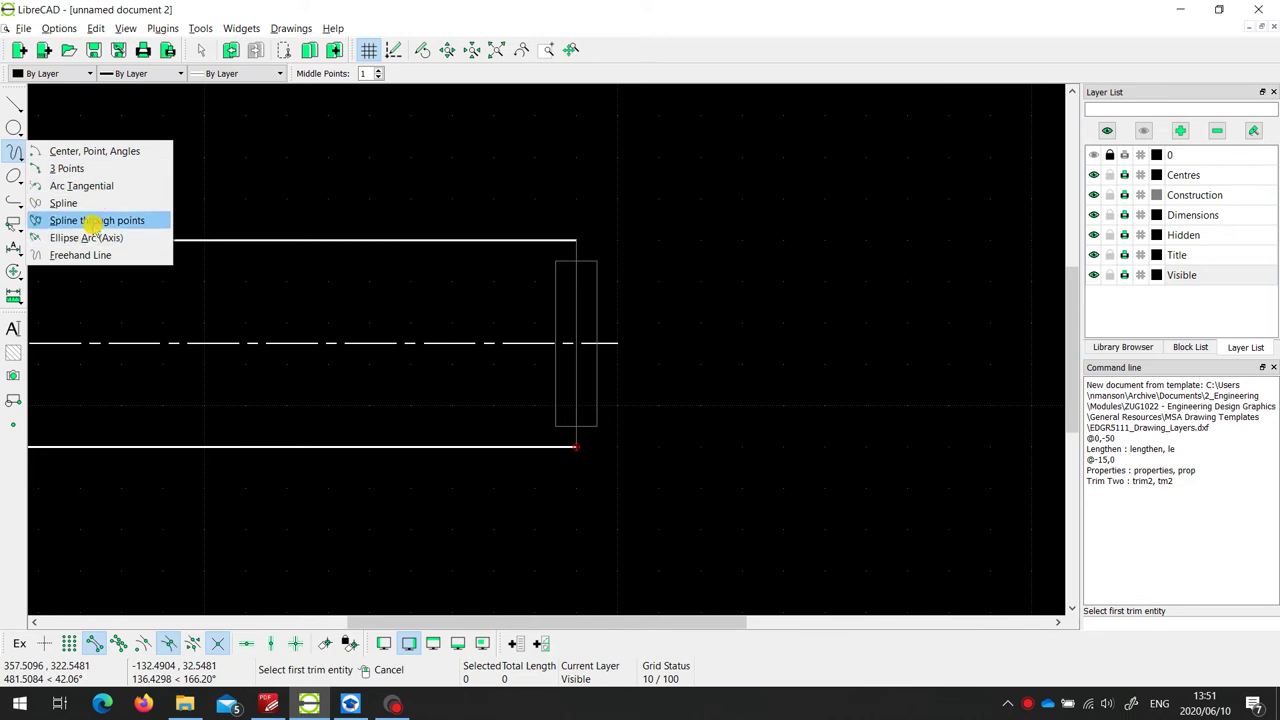
click(92, 221)
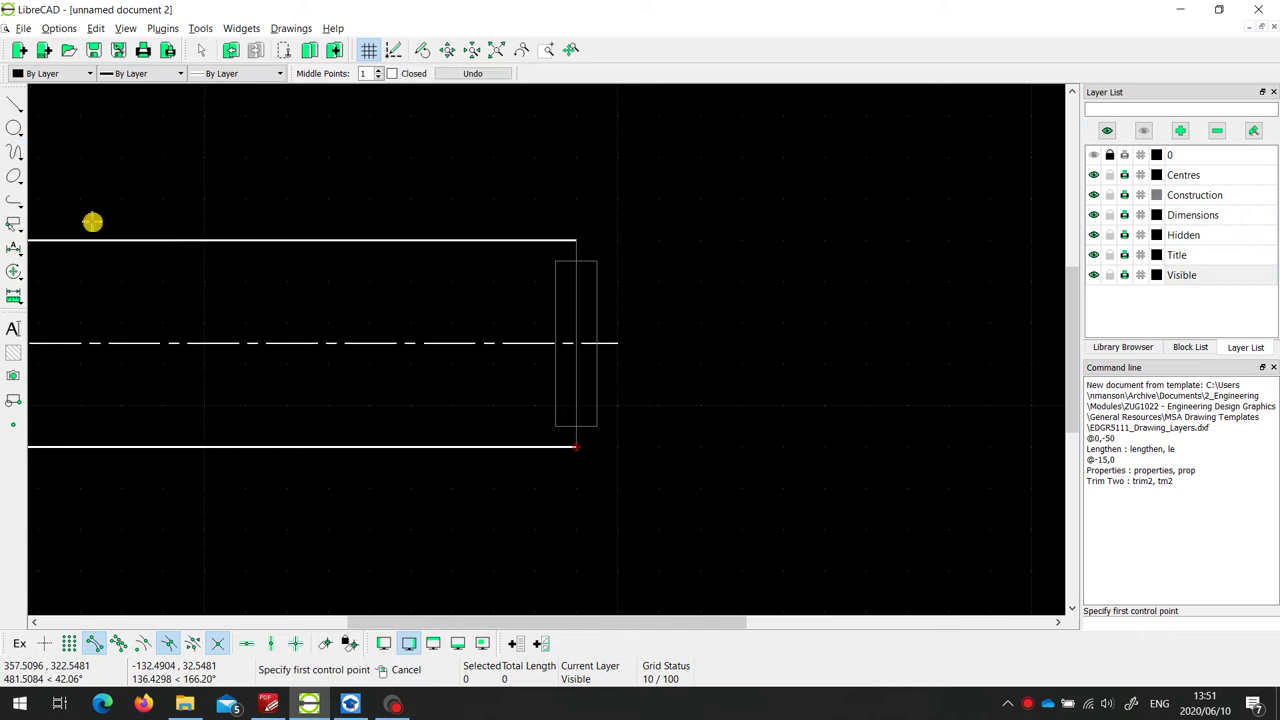
click(578, 346)
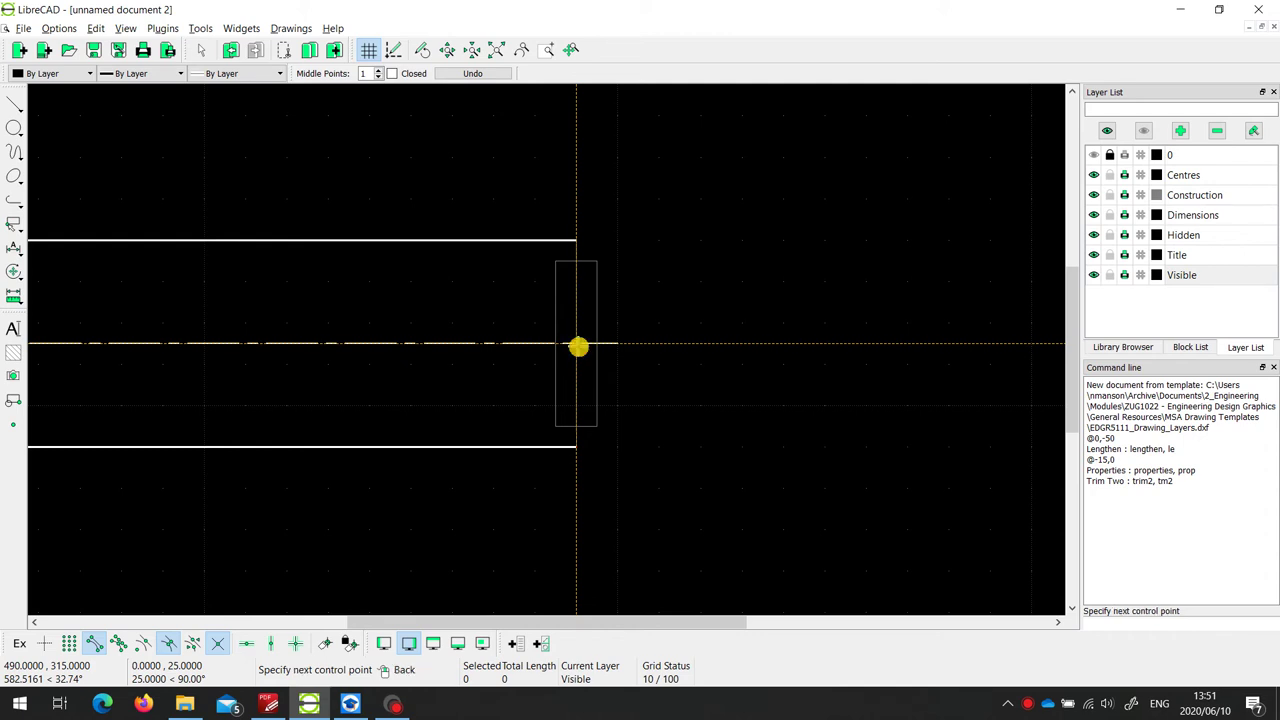
click(597, 264)
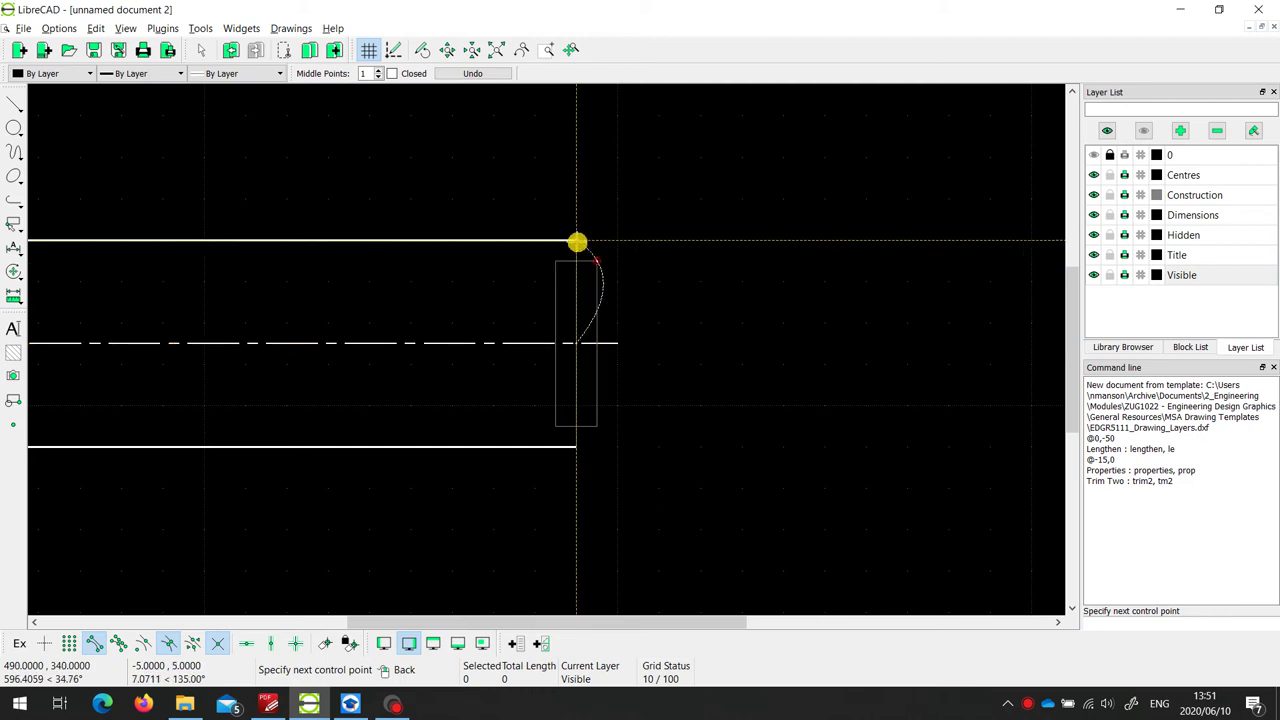
click(578, 242)
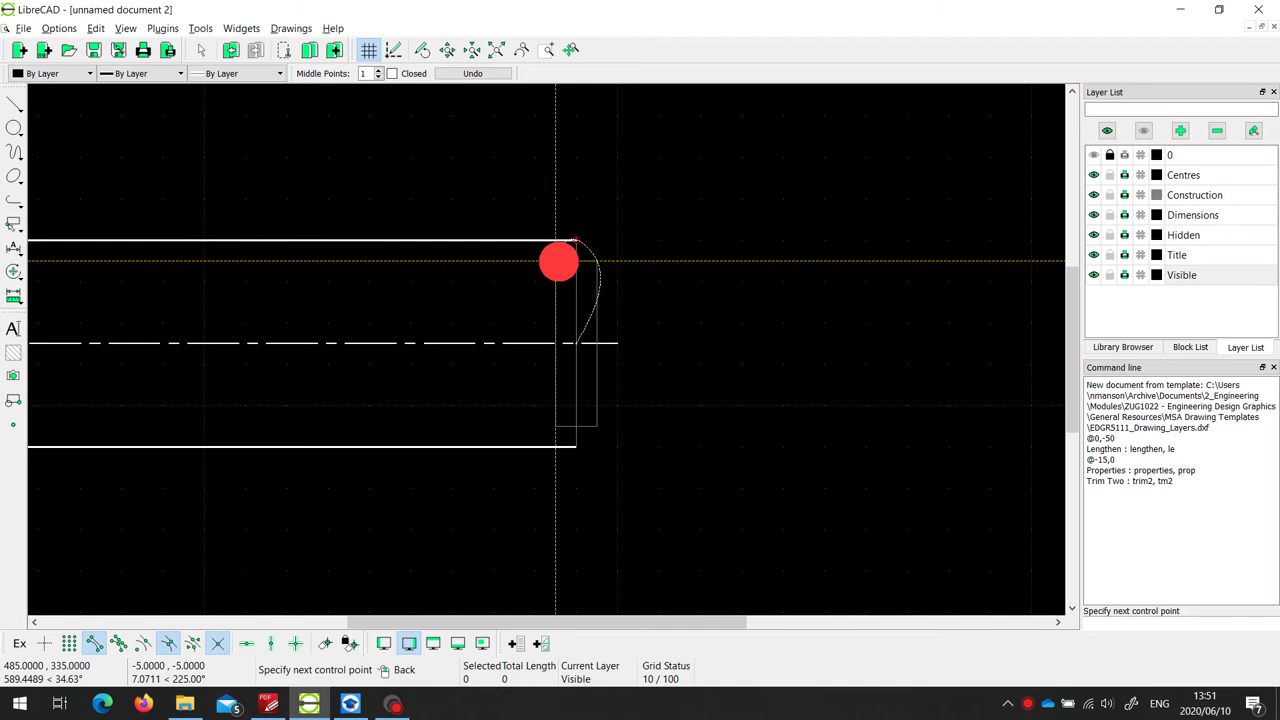
click(574, 343)
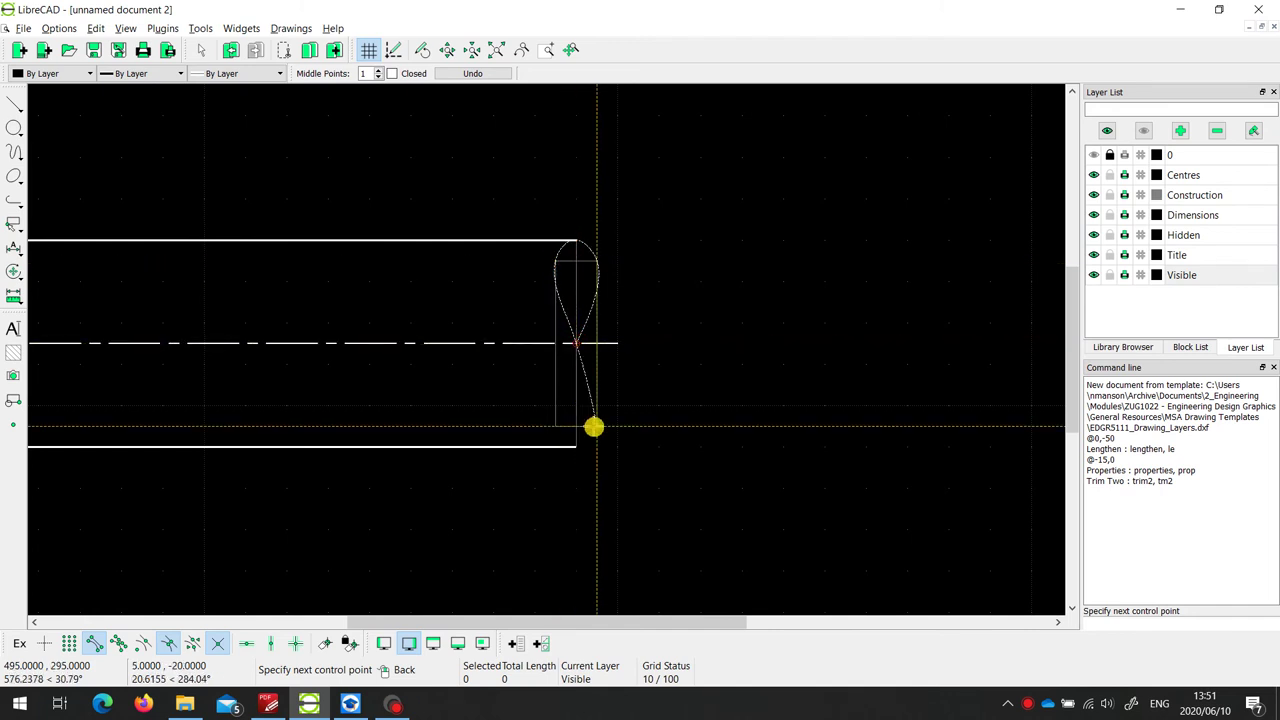
click(594, 427)
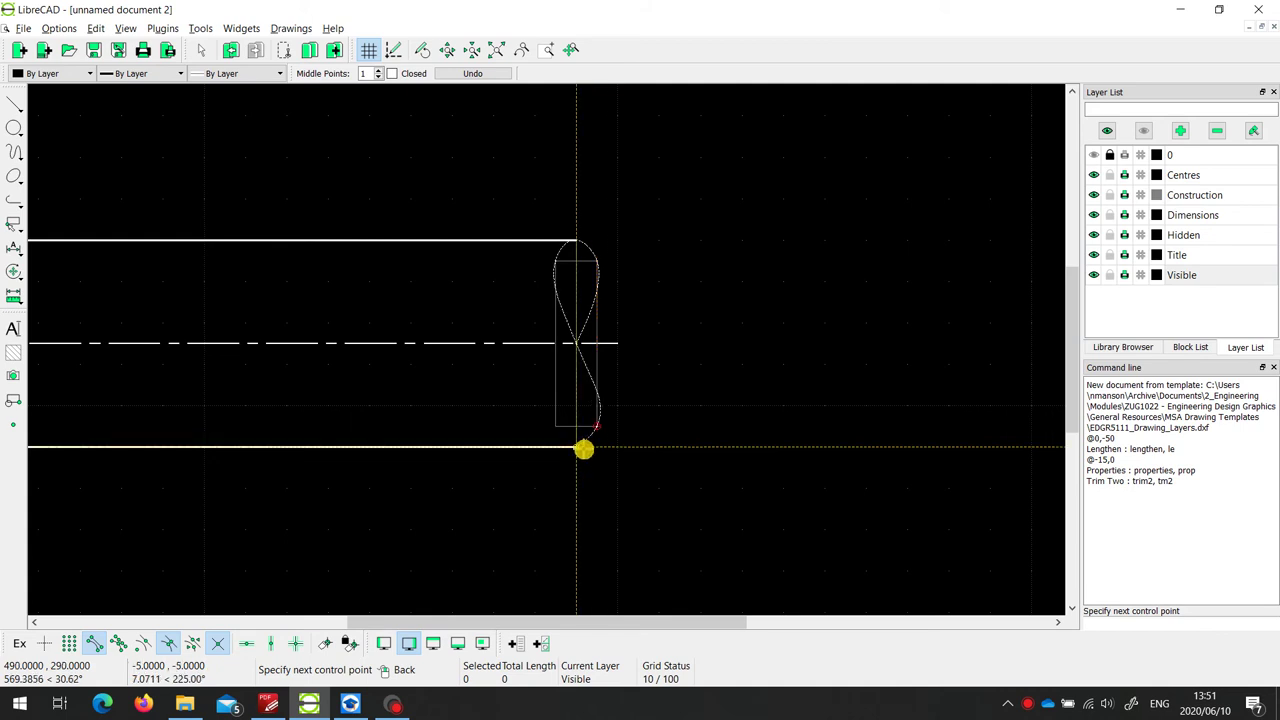
click(582, 449)
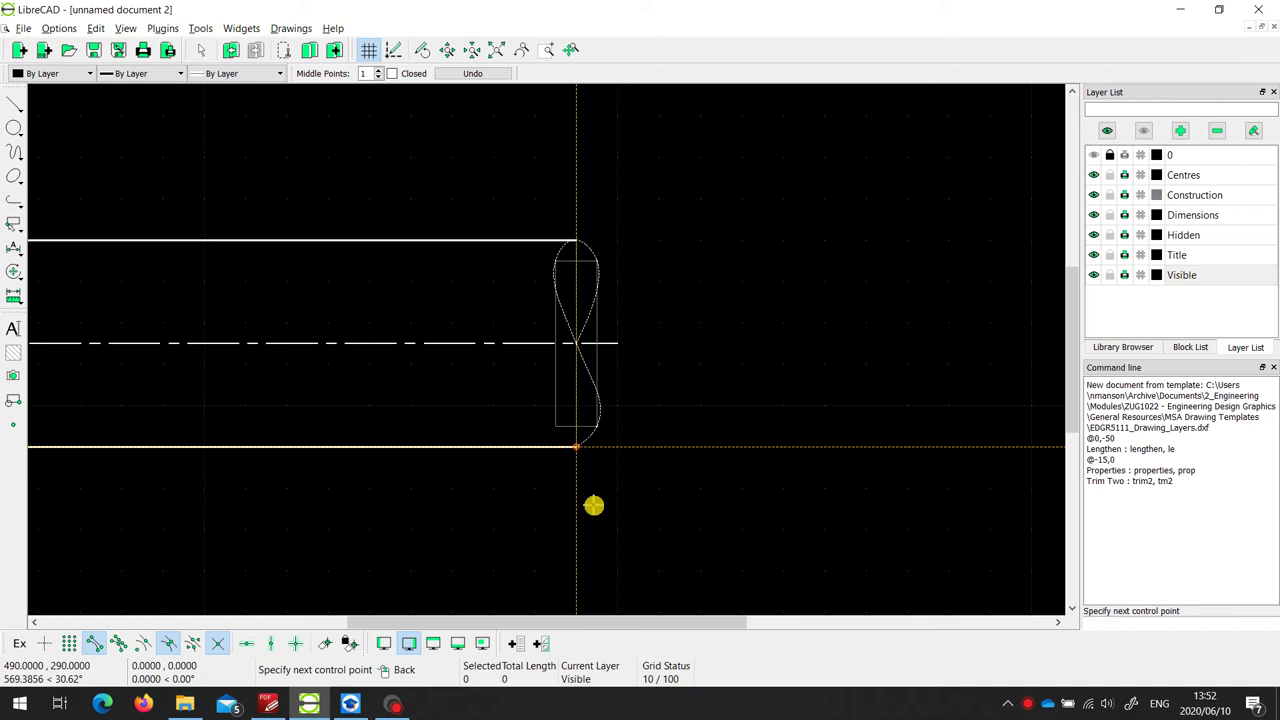
right_click(640, 486)
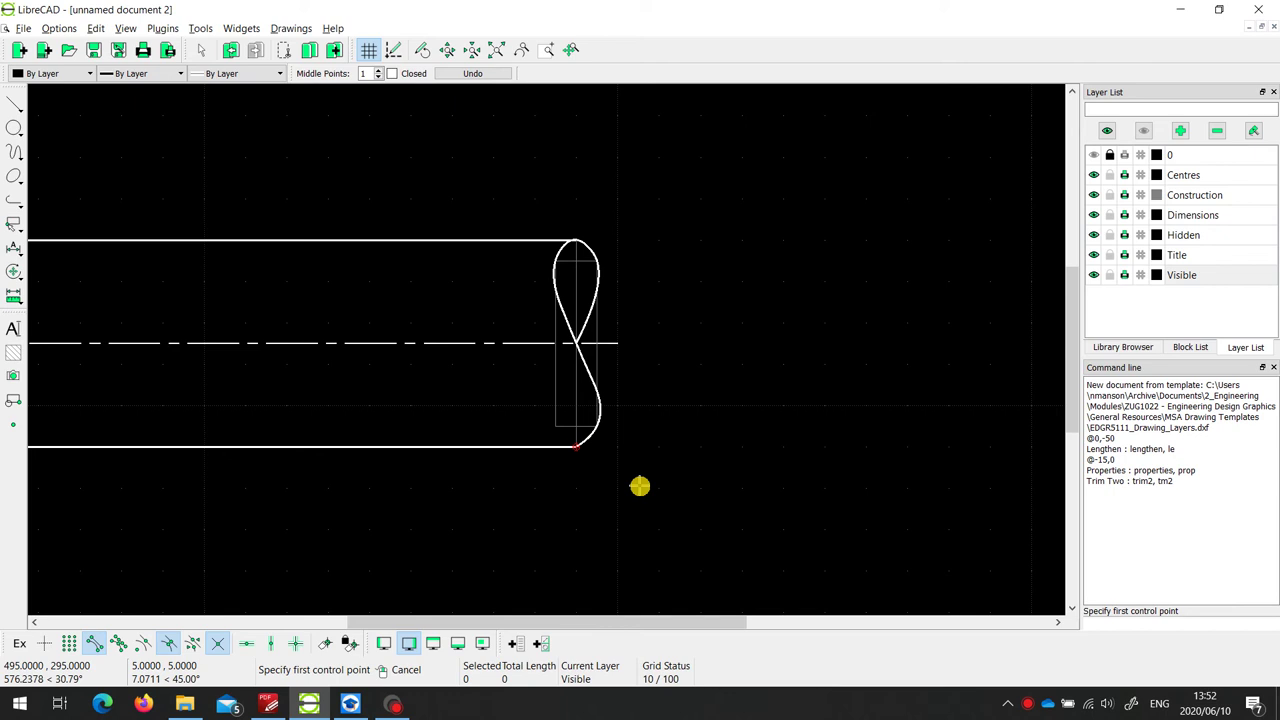
Step: Compare the S-break with the shaft figures in the miEbooks page, return to LibreCAD and undo the spline
key(alt+Tab)
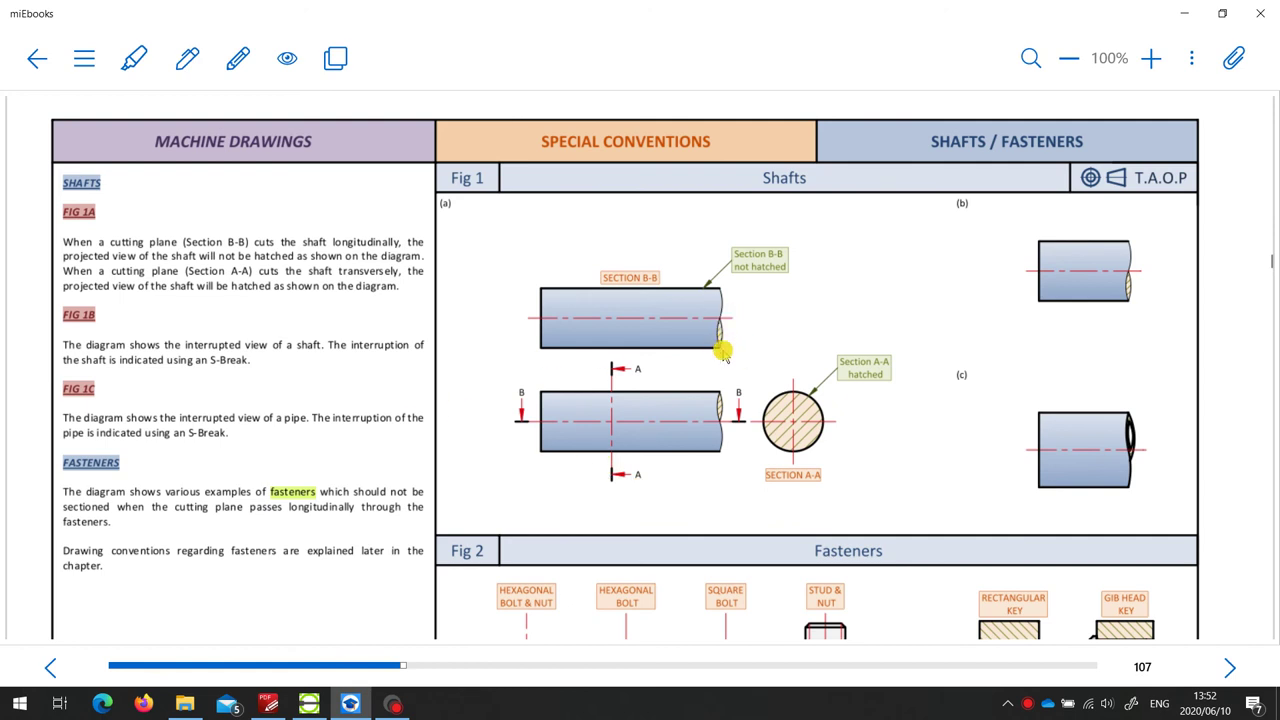
key(alt+Tab)
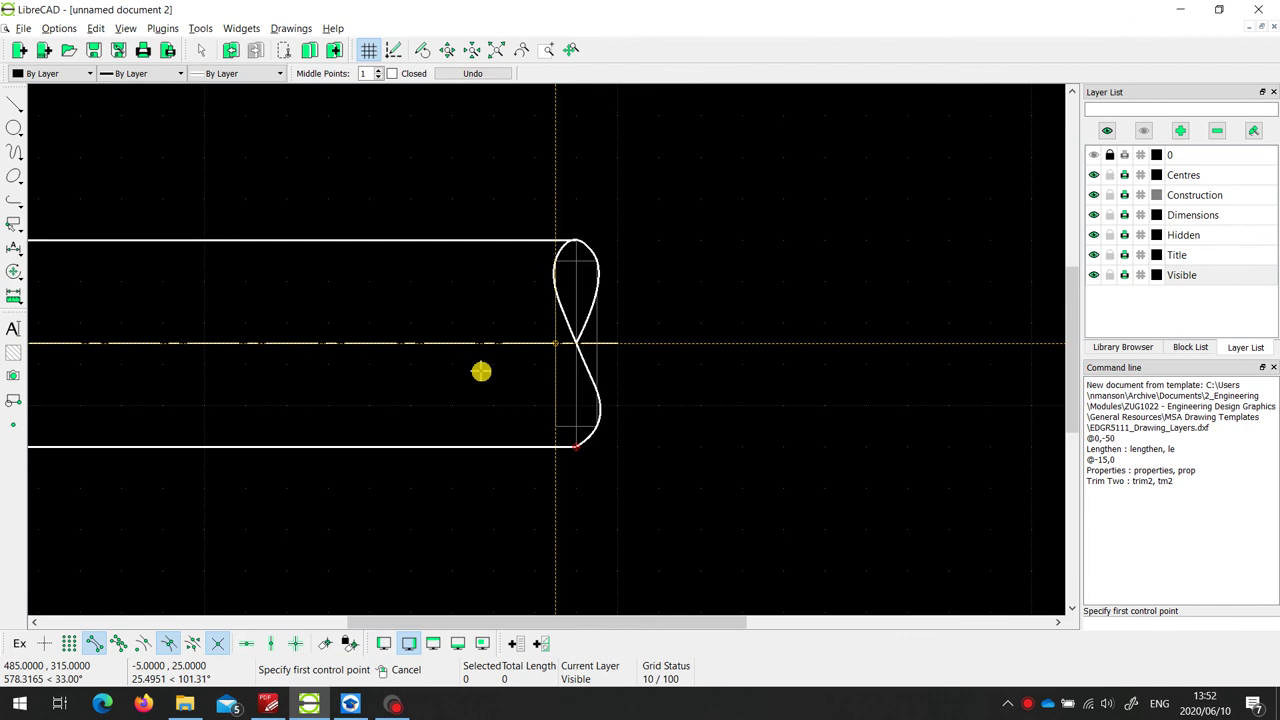
key(Escape)
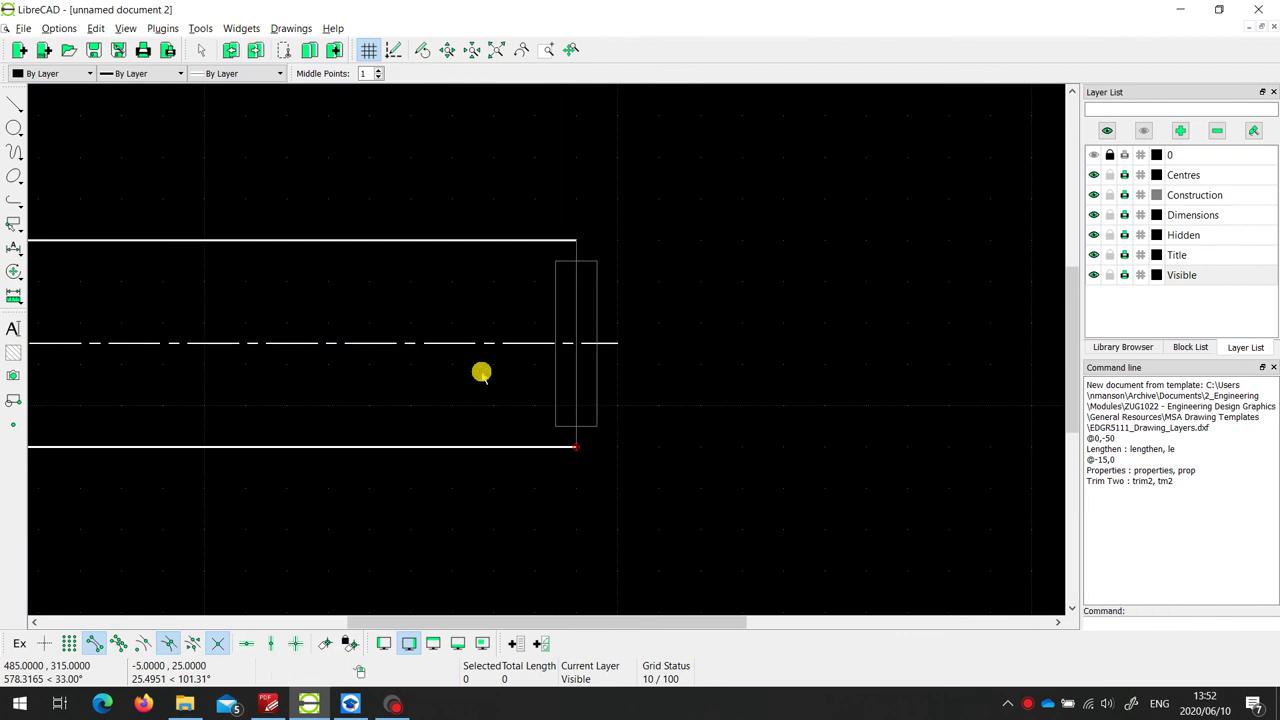
Step: Draw the S-break as one spline through points, from the centreline crossing around the lower half's loop, then curving outward to the upper edge's endpoint
click(14, 152)
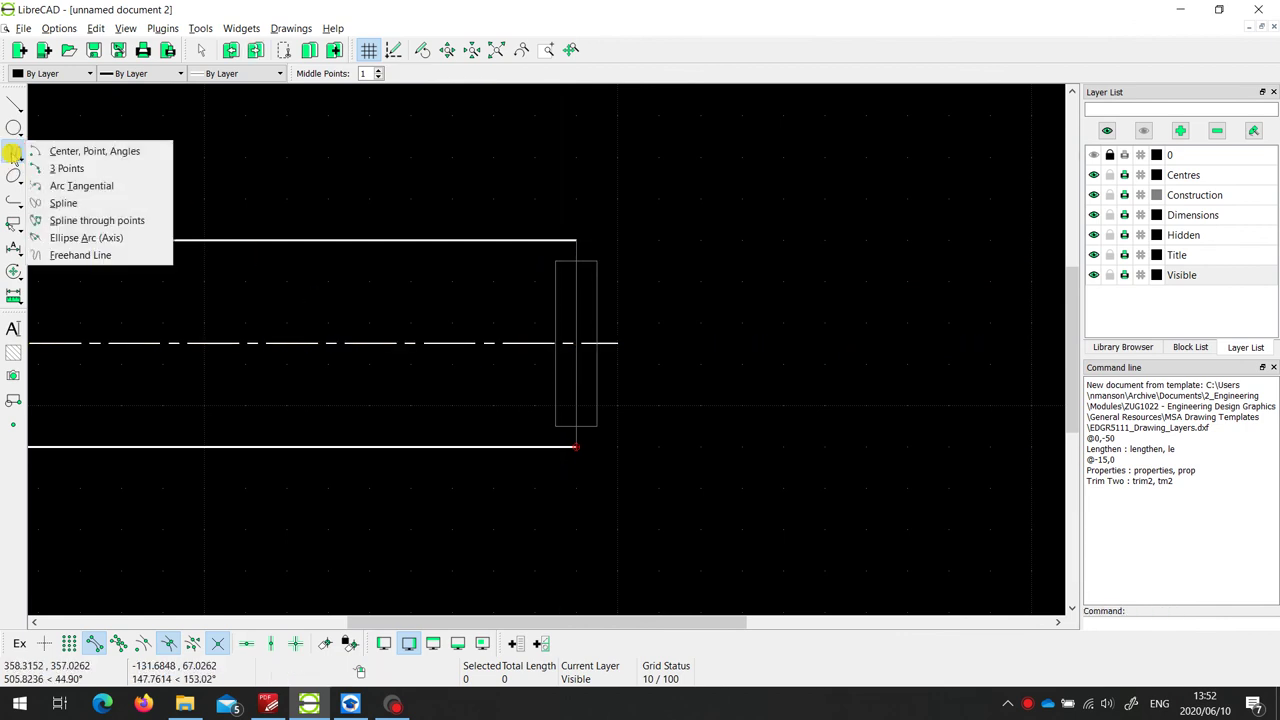
click(103, 222)
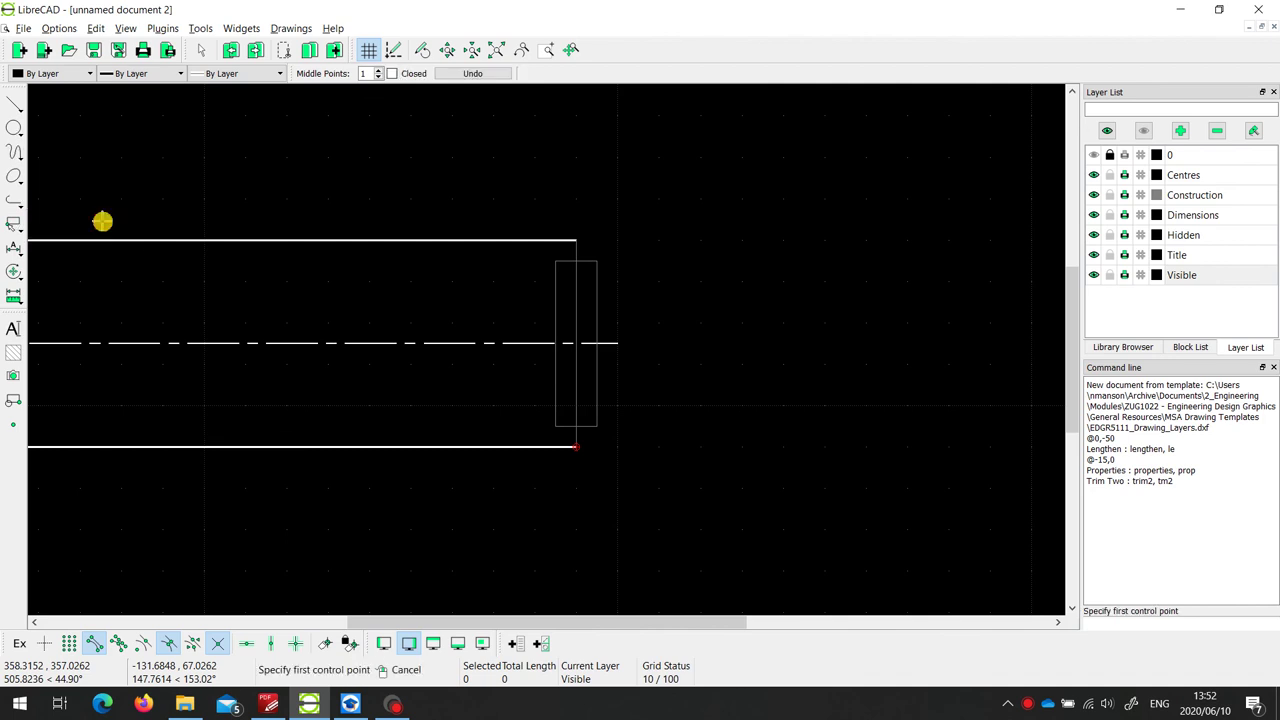
click(575, 345)
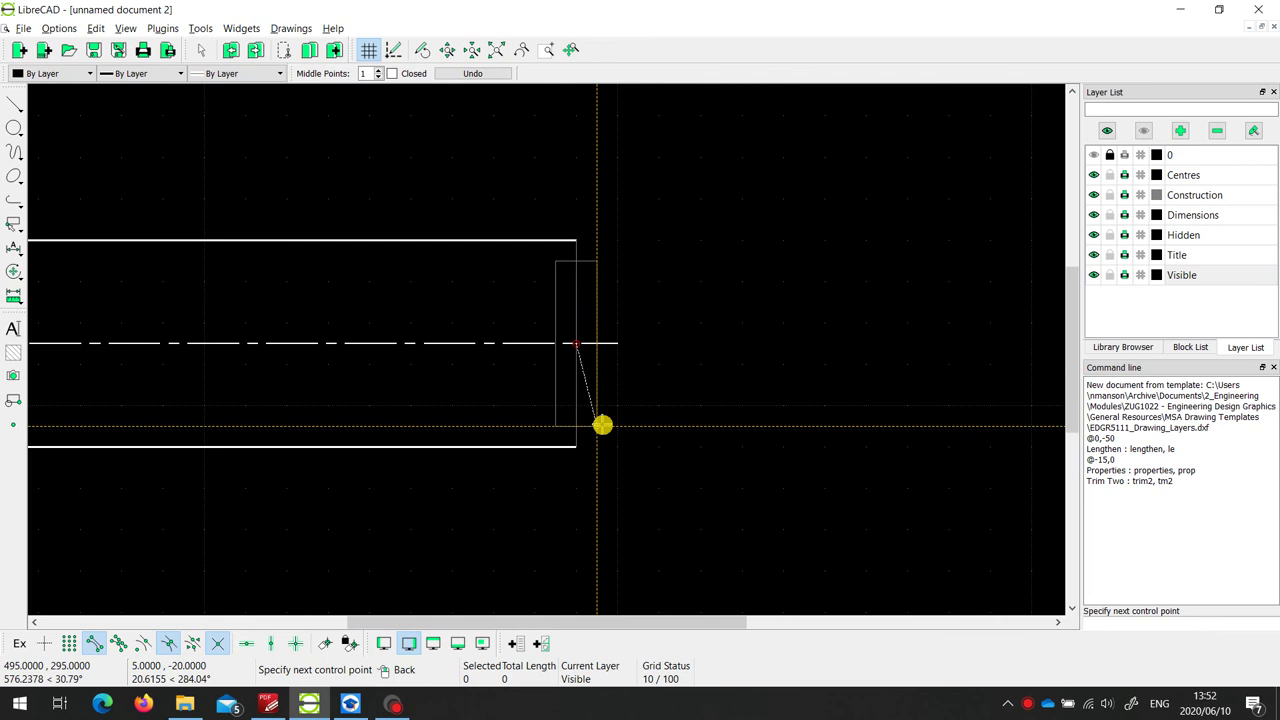
click(601, 425)
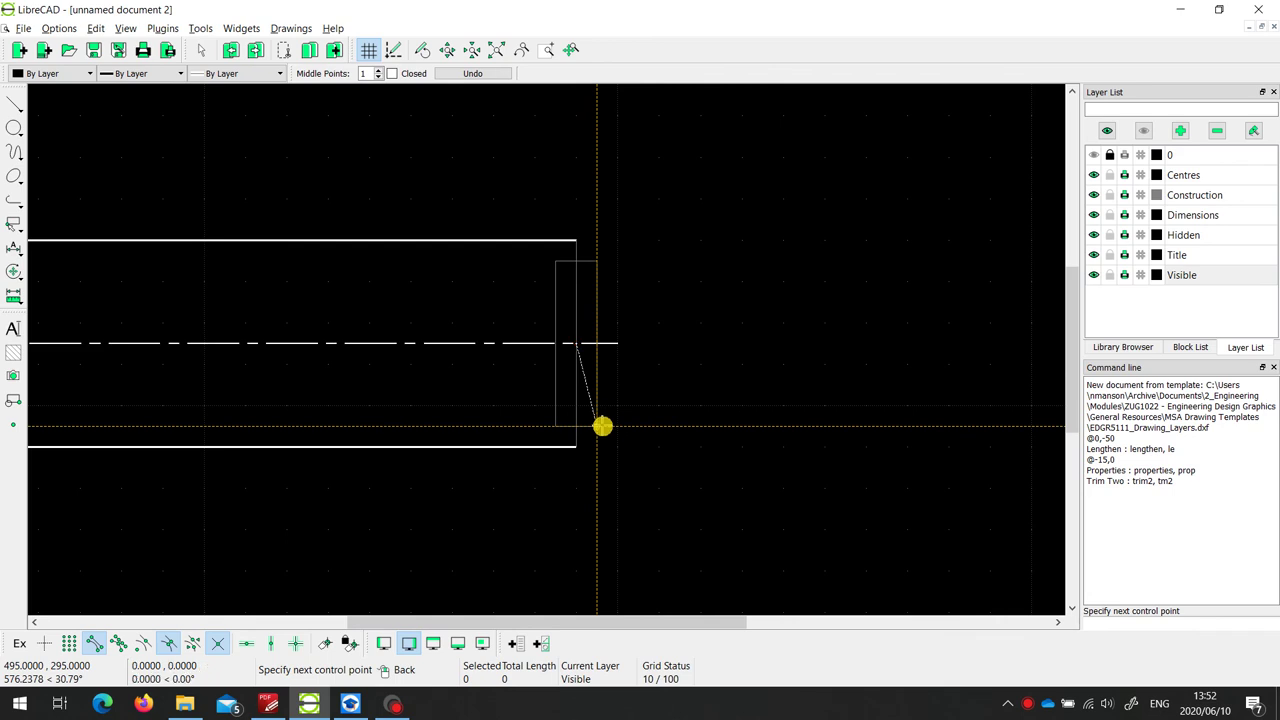
click(577, 447)
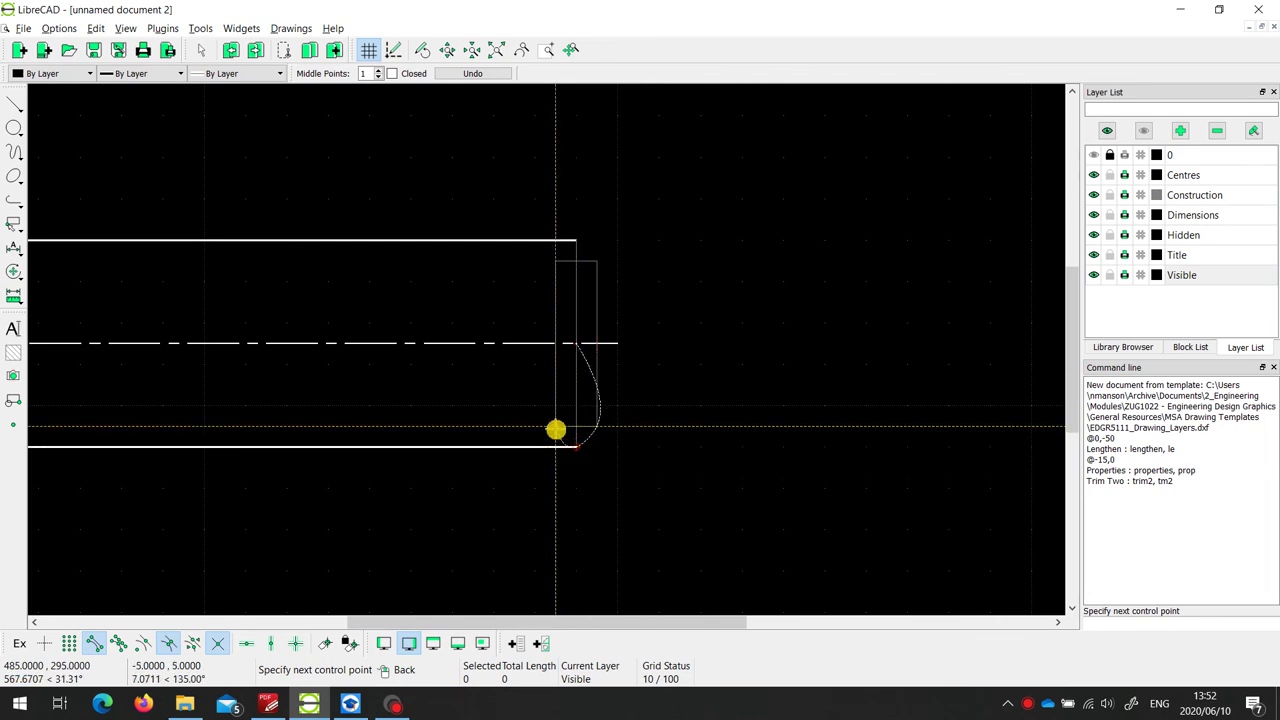
click(556, 430)
click(577, 345)
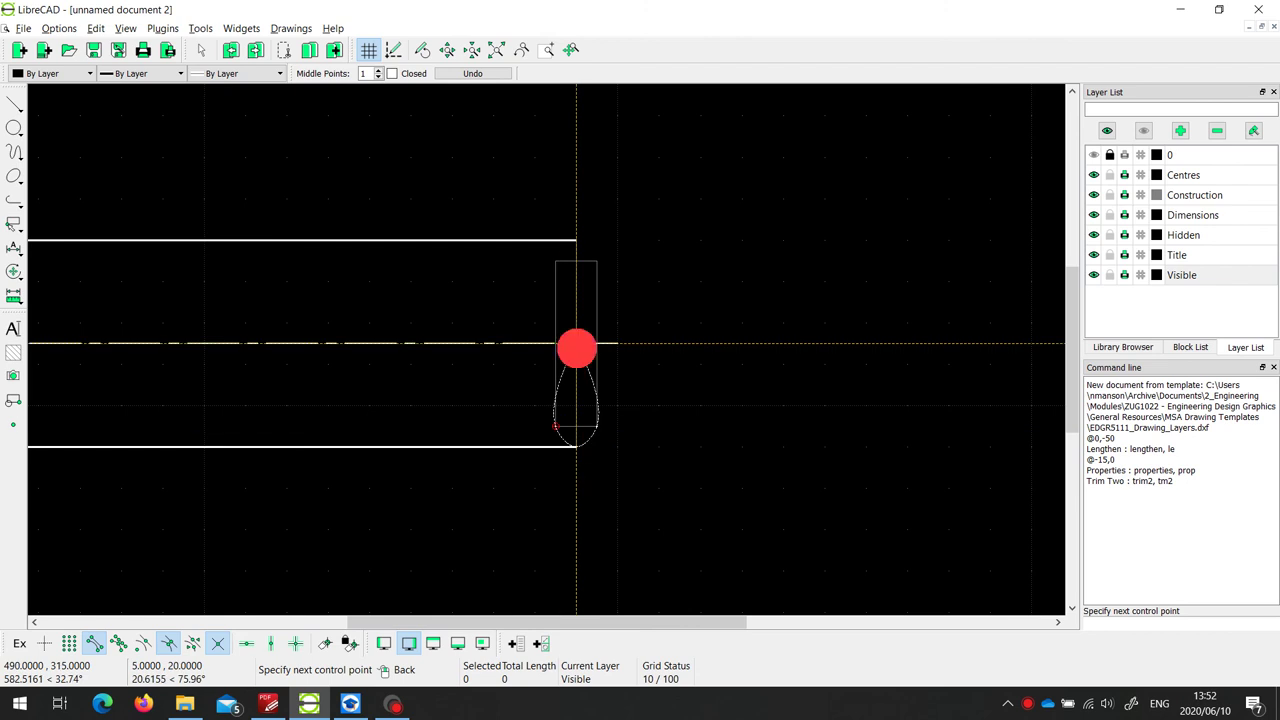
click(601, 265)
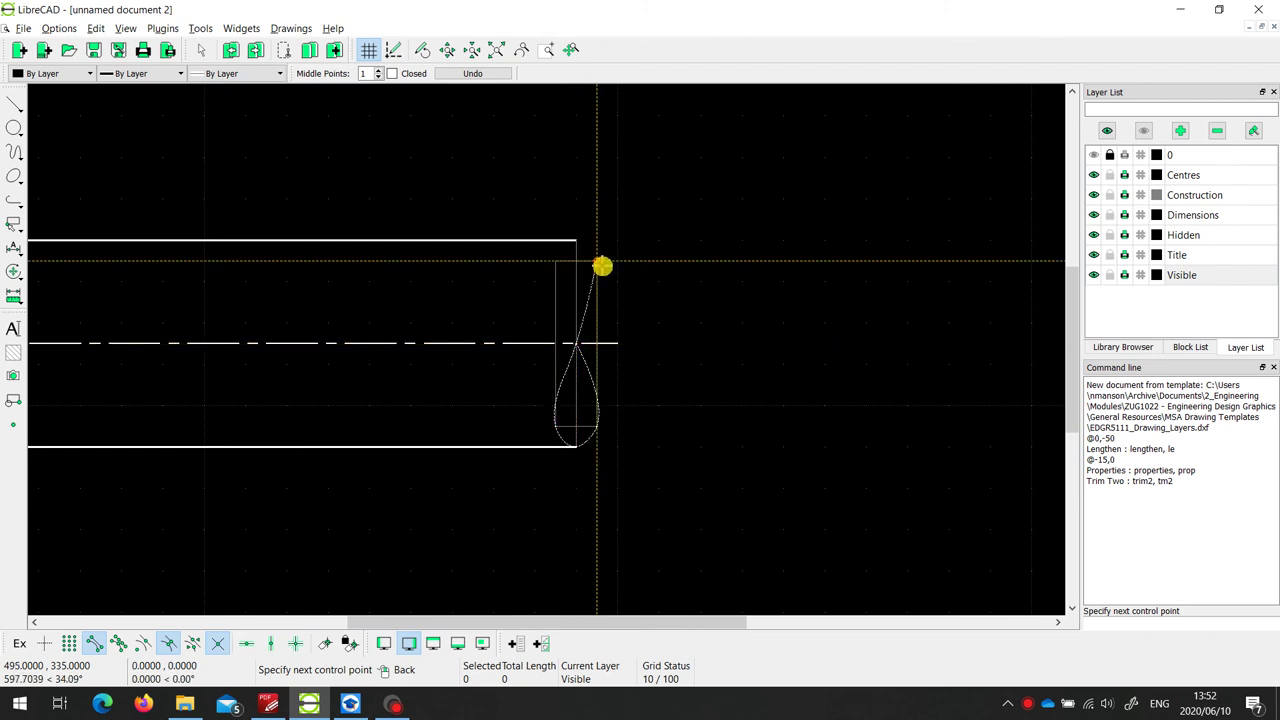
click(578, 241)
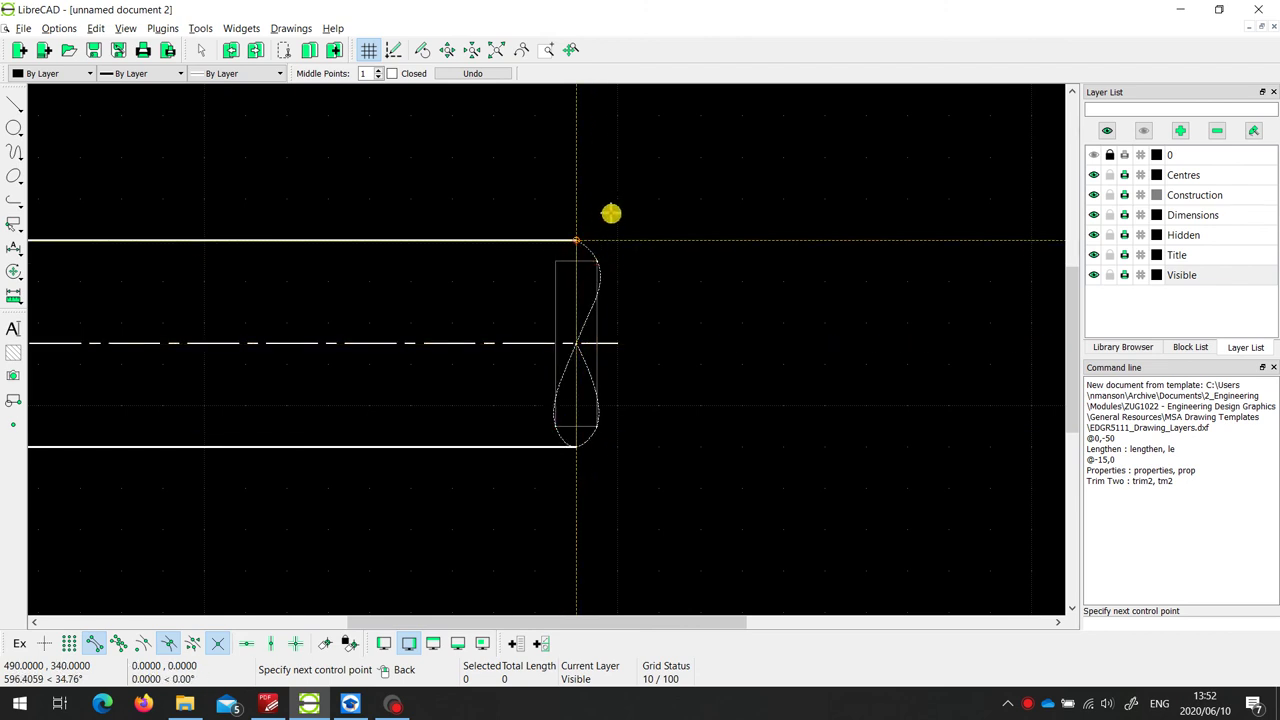
right_click(622, 204)
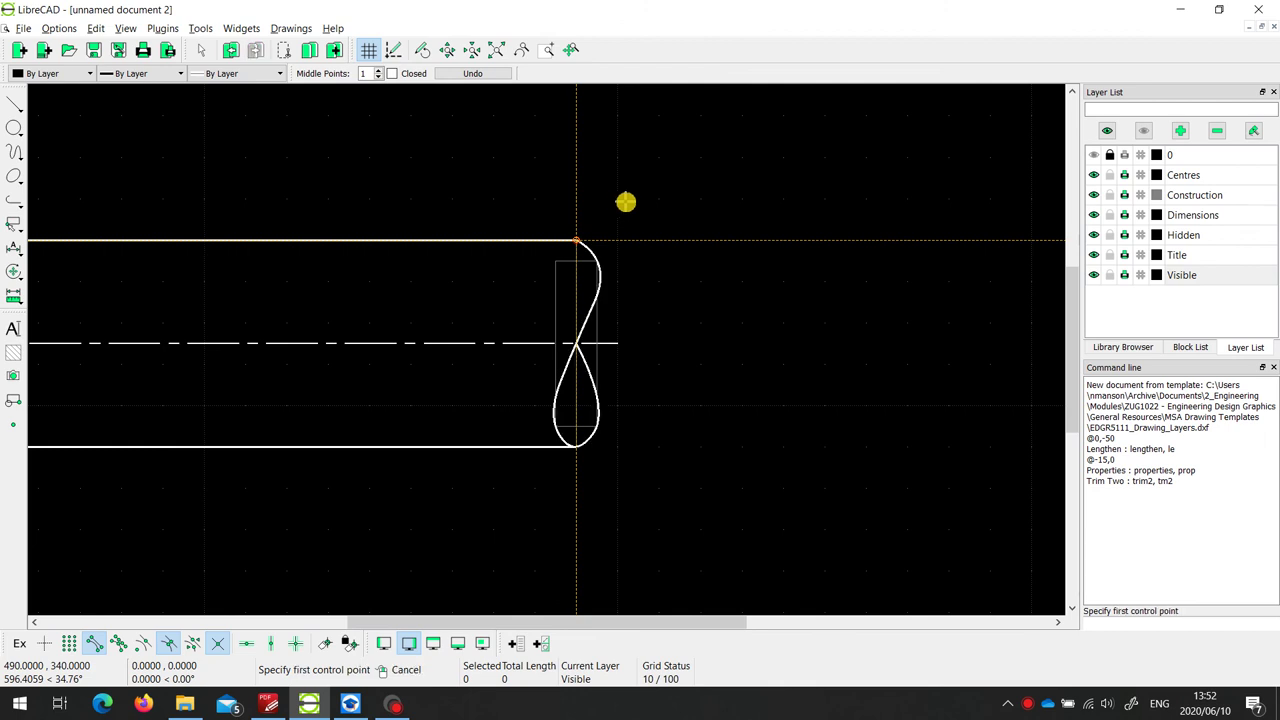